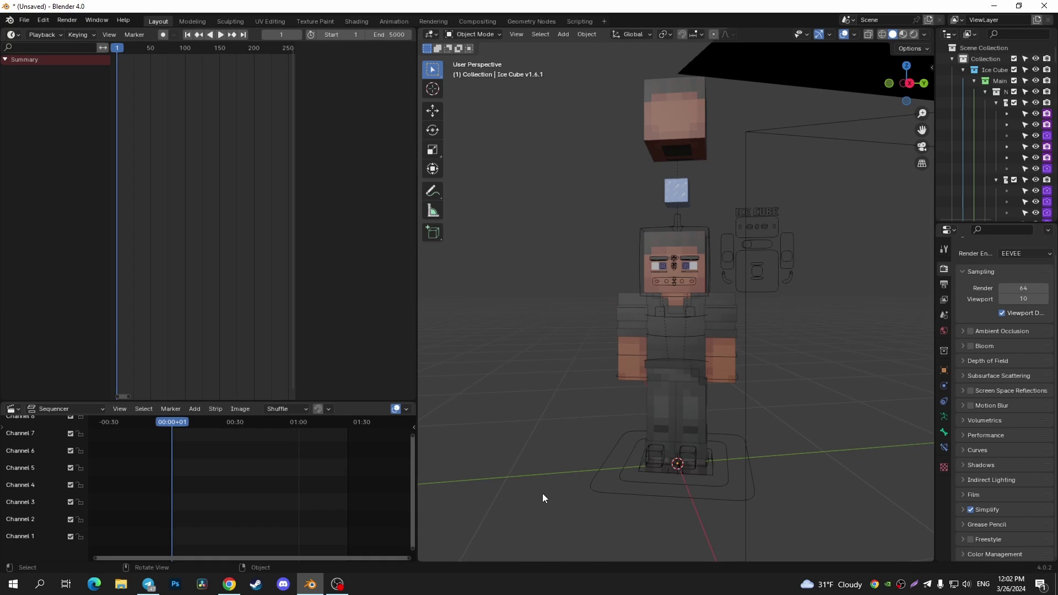
pyautogui.scroll(-5, 508, 422)
pyautogui.scroll(-3, 509, 422)
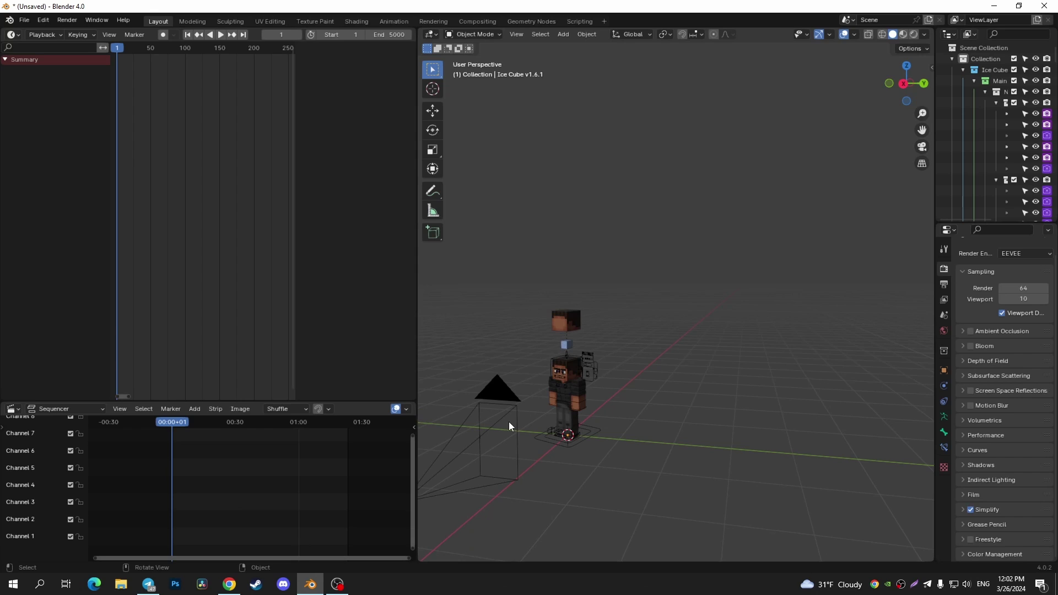
# Orbit the Blender view to show the camera, then open Chrome's taskbar jump list
pyautogui.moveTo(523, 430); pyautogui.dragTo(584, 409)
pyautogui.scroll(3, 585, 409)
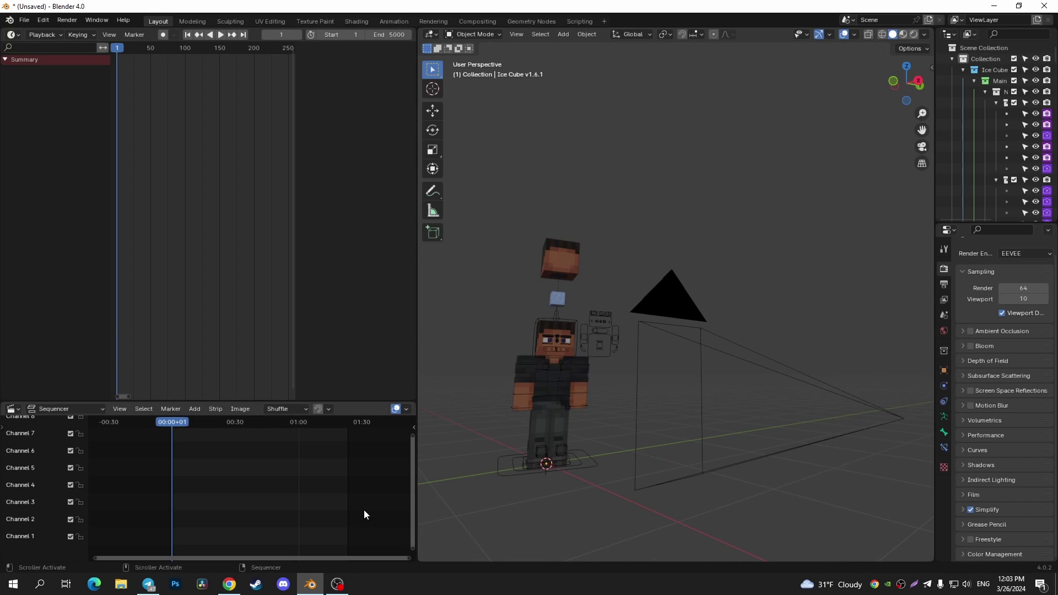
pyautogui.rightClick(229, 585)
# Search Chrome for 'nvidia geforce experience', open NVIDIA's official page, then close Chrome
pyautogui.click(234, 487)
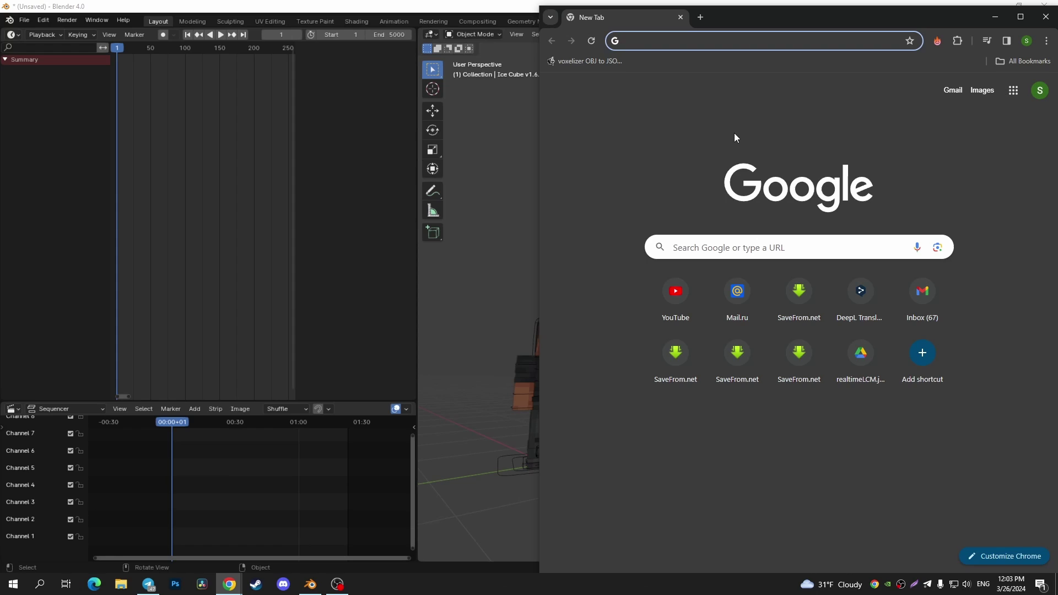
pyautogui.write('n')
pyautogui.press('Return')
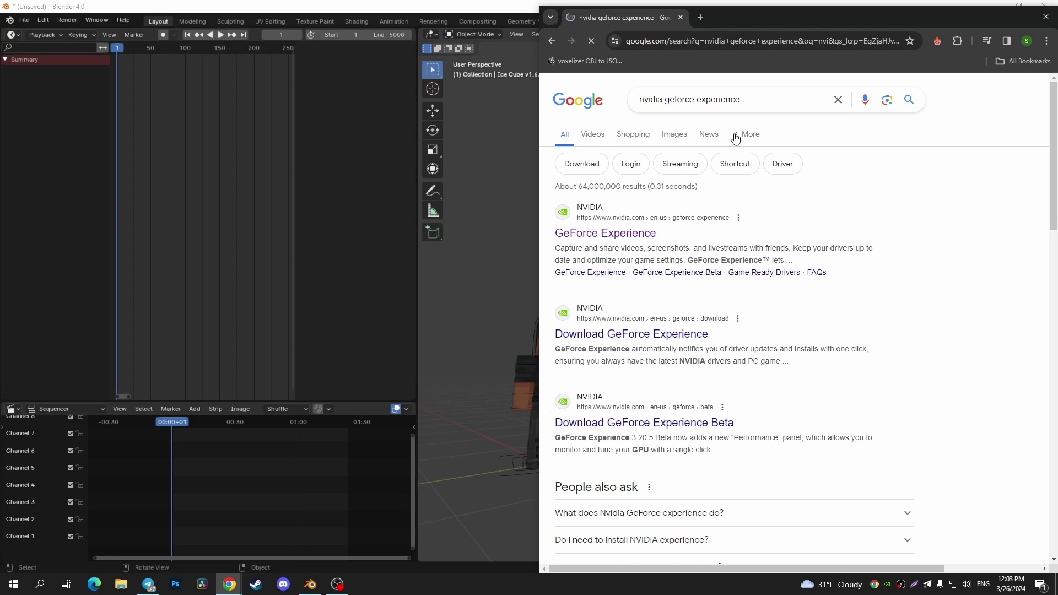
pyautogui.tripleClick(744, 99)
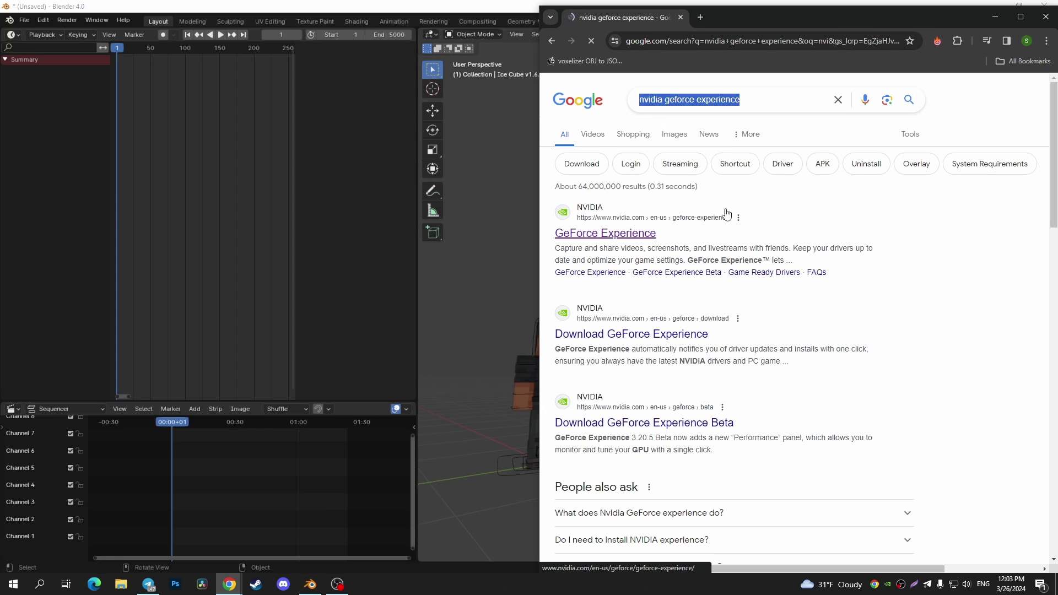
pyautogui.click(645, 223)
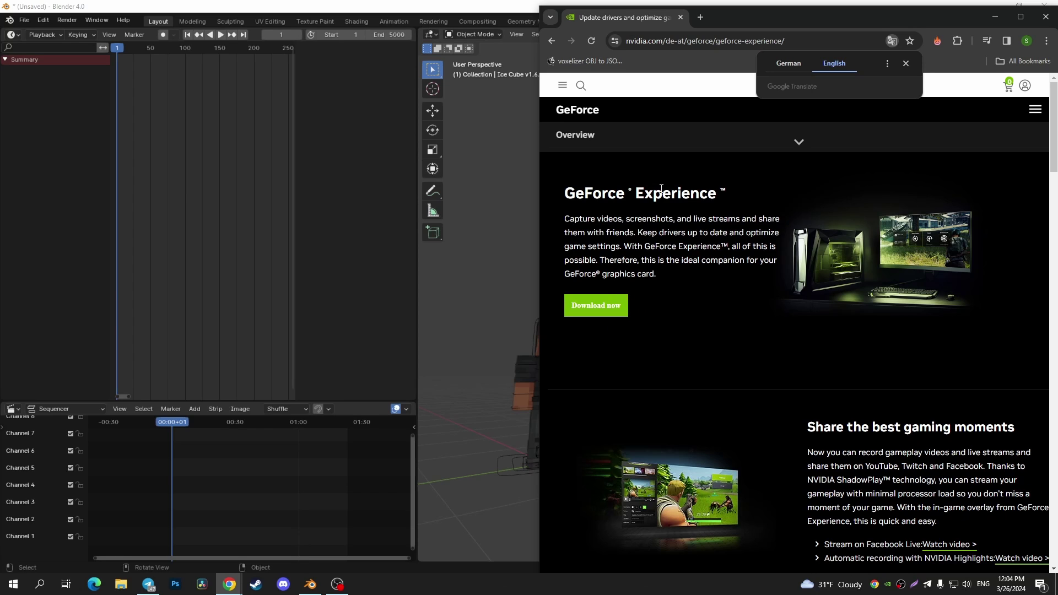
pyautogui.click(1043, 17)
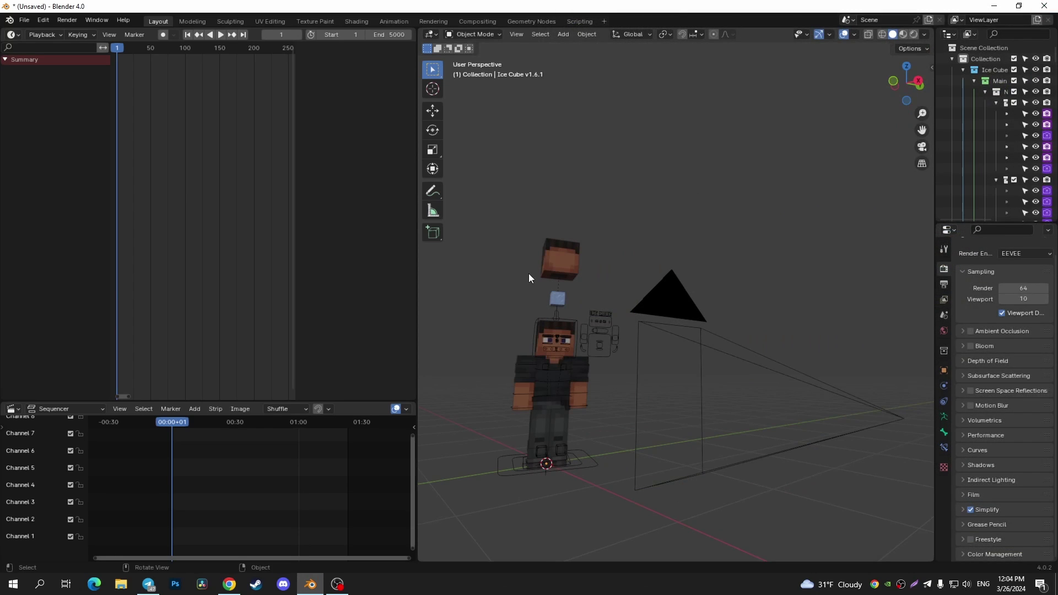
# Launch GeForce Experience from a Windows search for 'ge'
pyautogui.click(38, 585)
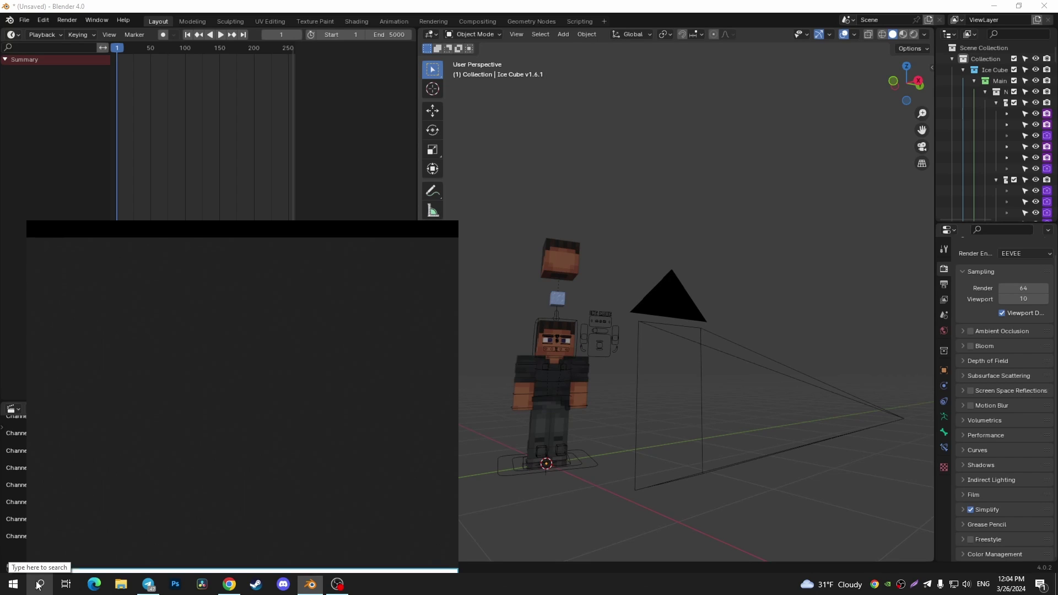
pyautogui.write('g')
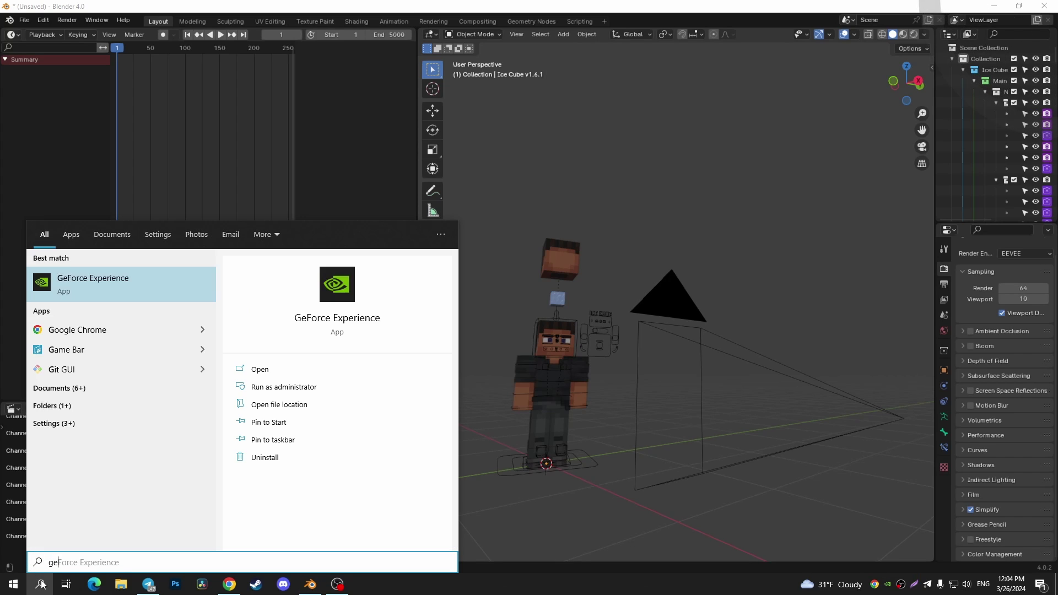
pyautogui.write('e')
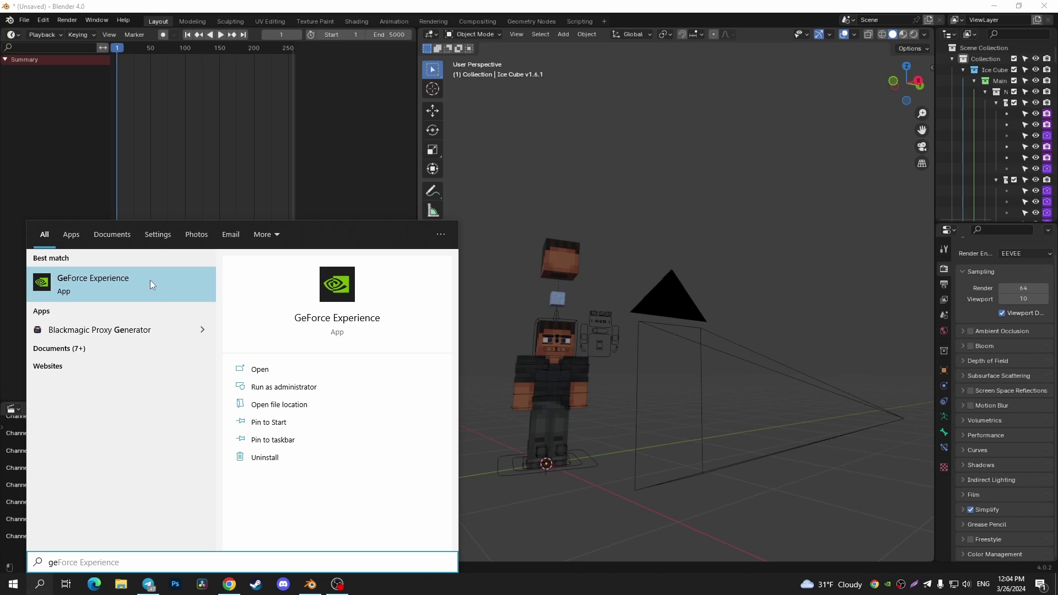
pyautogui.click(169, 282)
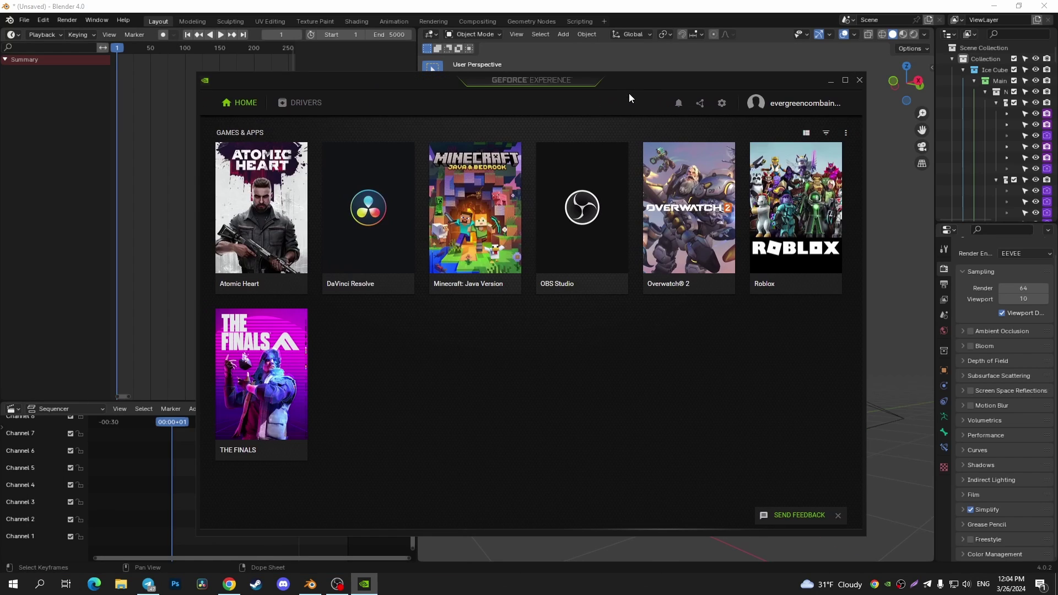
# Keep the Studio Driver preference and confirm Studio Driver 551.86 is the latest installed
pyautogui.click(304, 102)
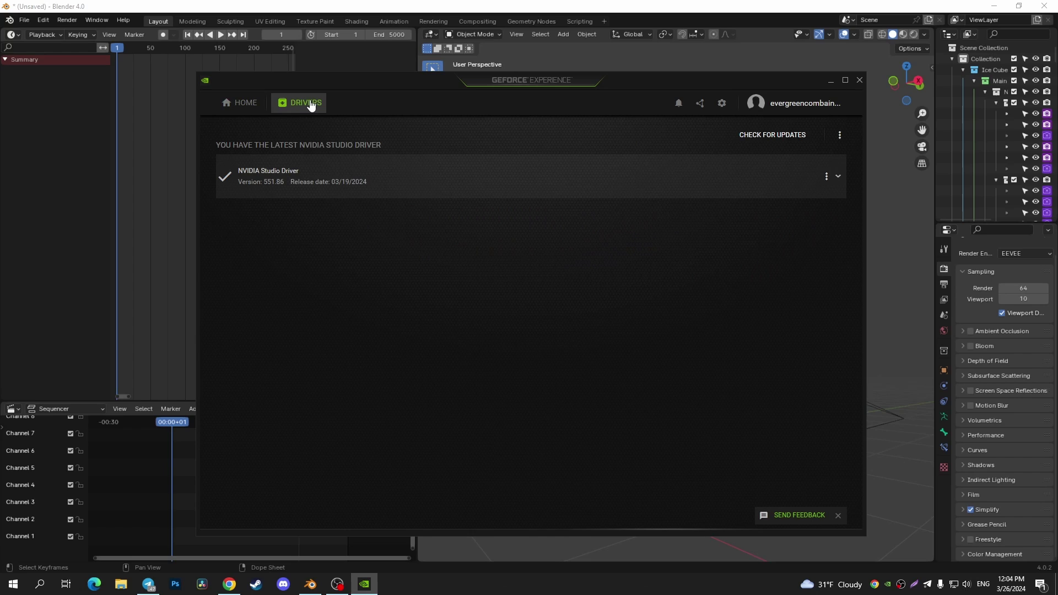
pyautogui.click(840, 136)
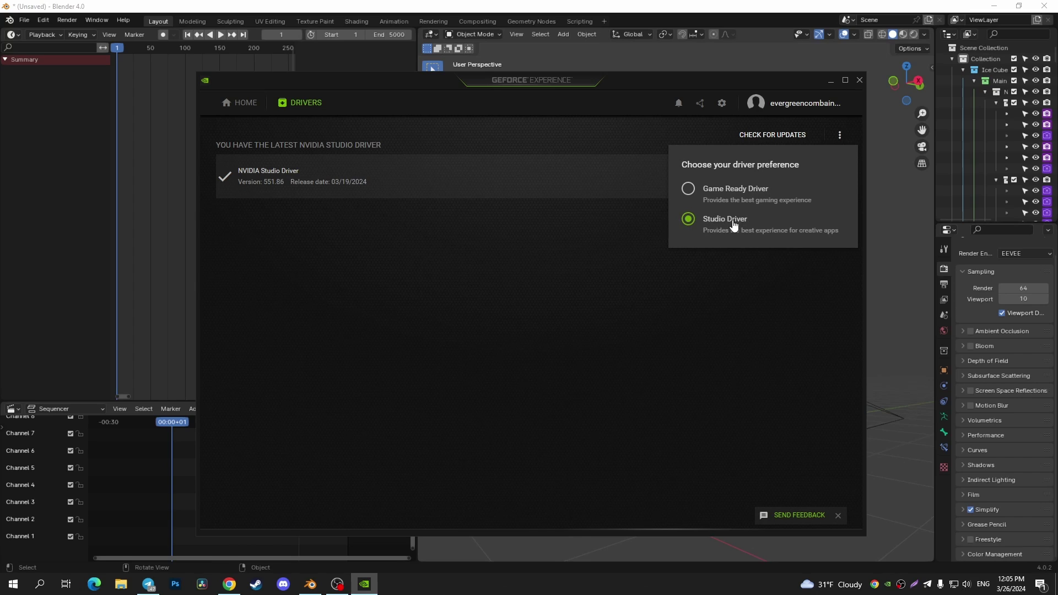
pyautogui.click(665, 273)
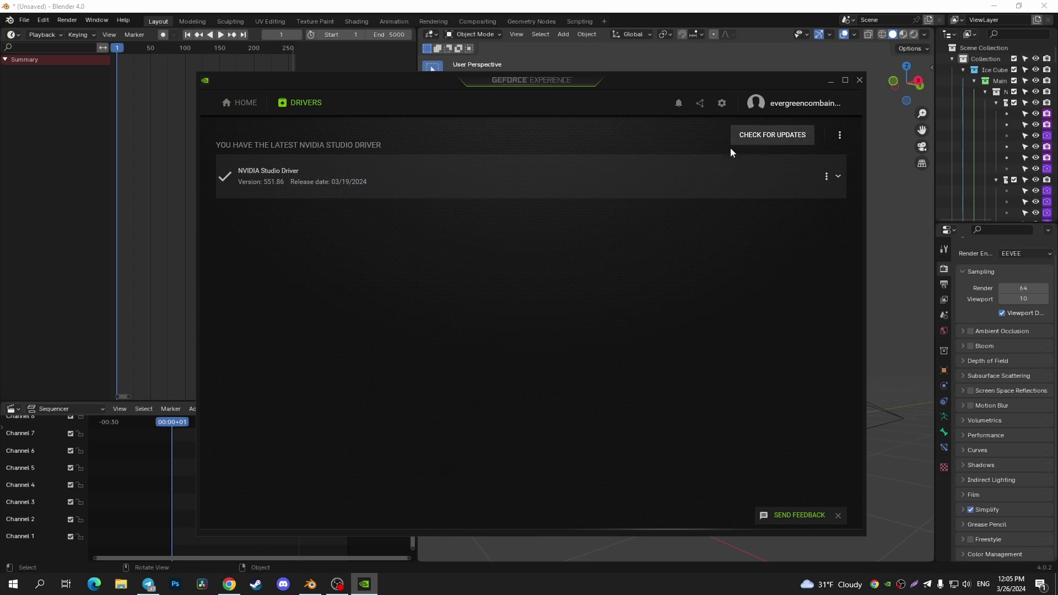
pyautogui.click(777, 136)
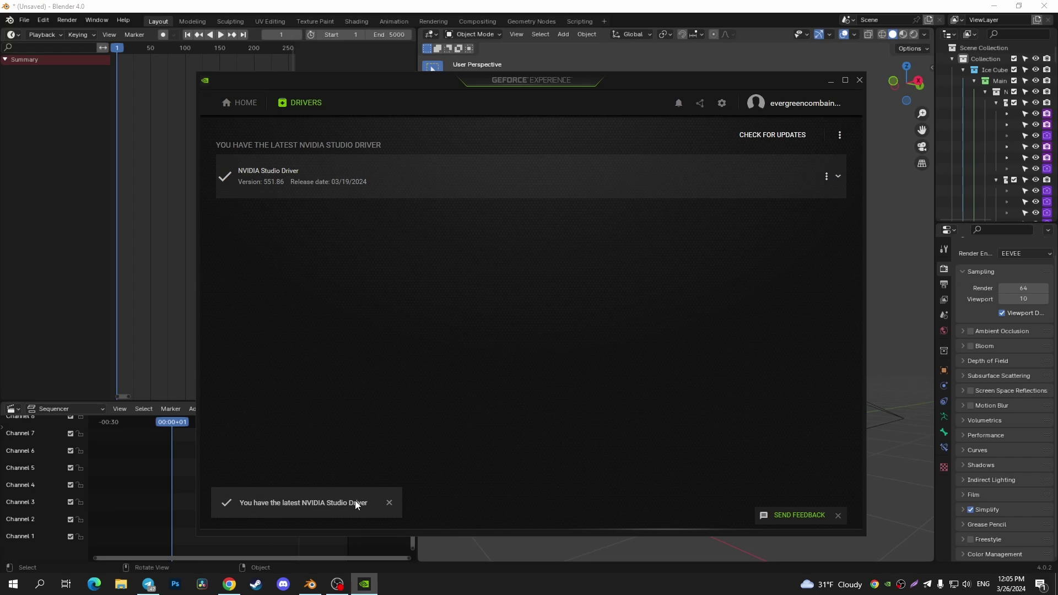
pyautogui.click(389, 502)
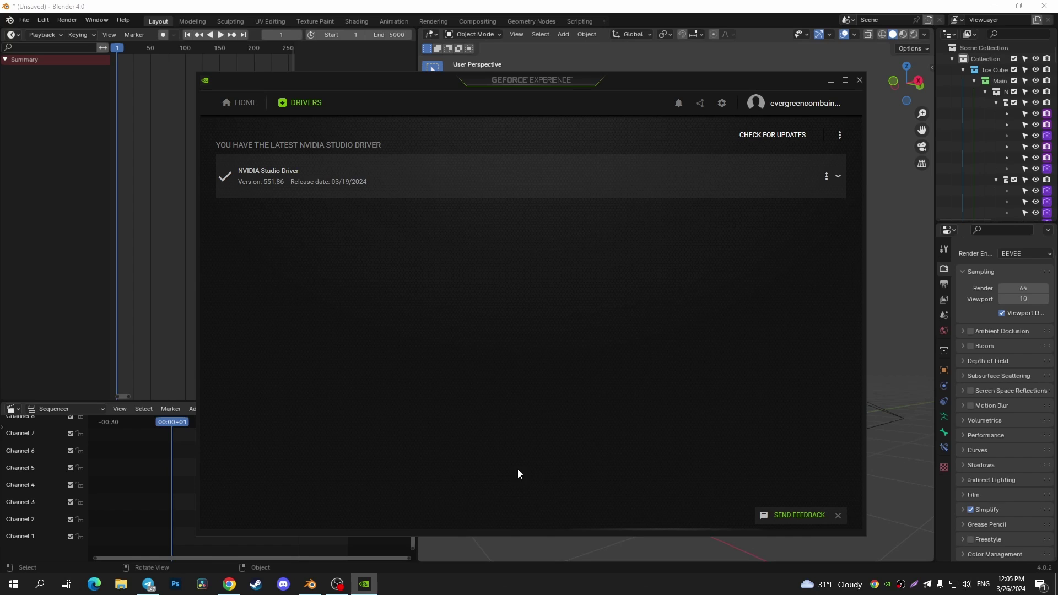
# Close GeForce Experience and launch NVIDIA Control Panel via a Windows search for 'nv'
pyautogui.click(861, 80)
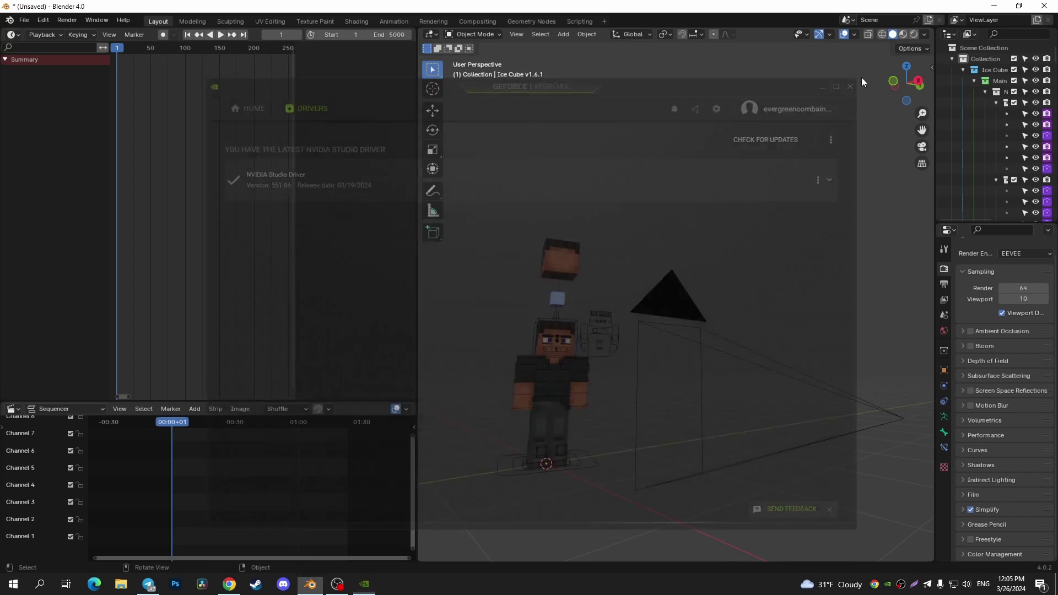
pyautogui.click(51, 585)
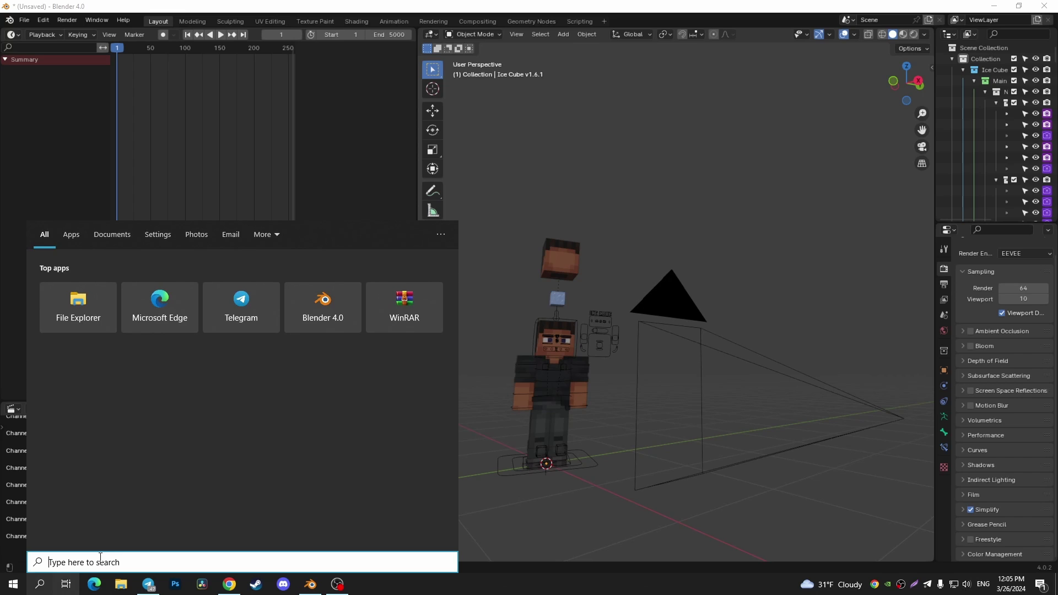
pyautogui.write('nv')
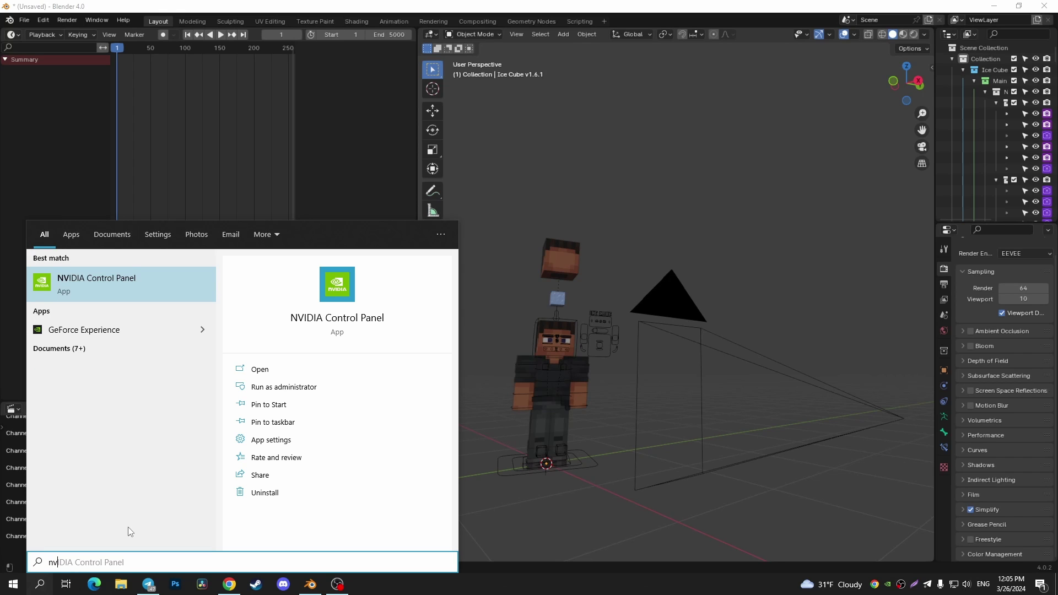
pyautogui.click(133, 286)
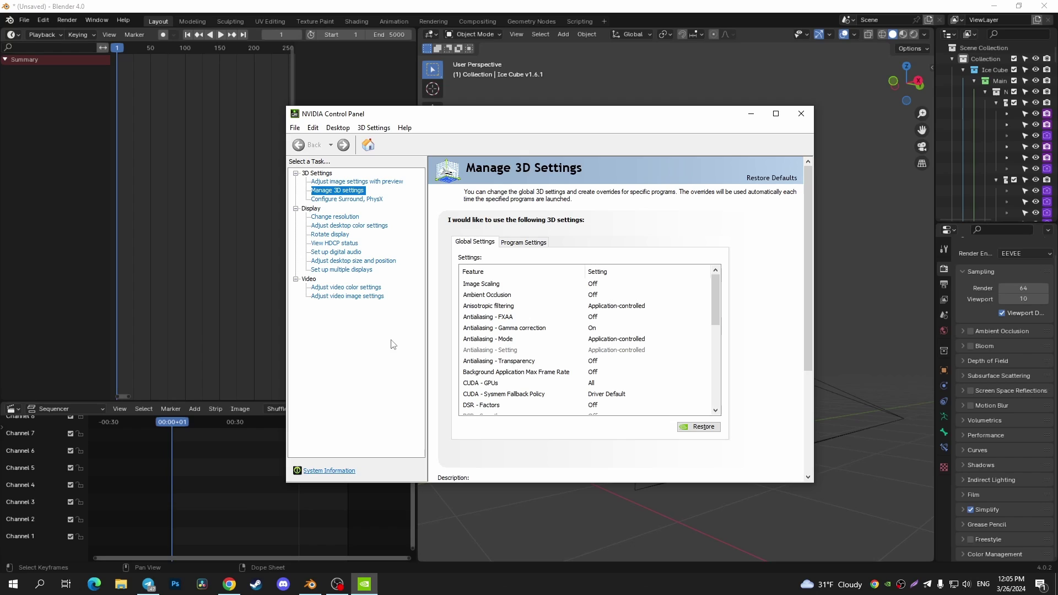
# Set the PhysX processor to NVIDIA GeForce RTX 4060 under Configure Surround, PhysX
pyautogui.click(362, 200)
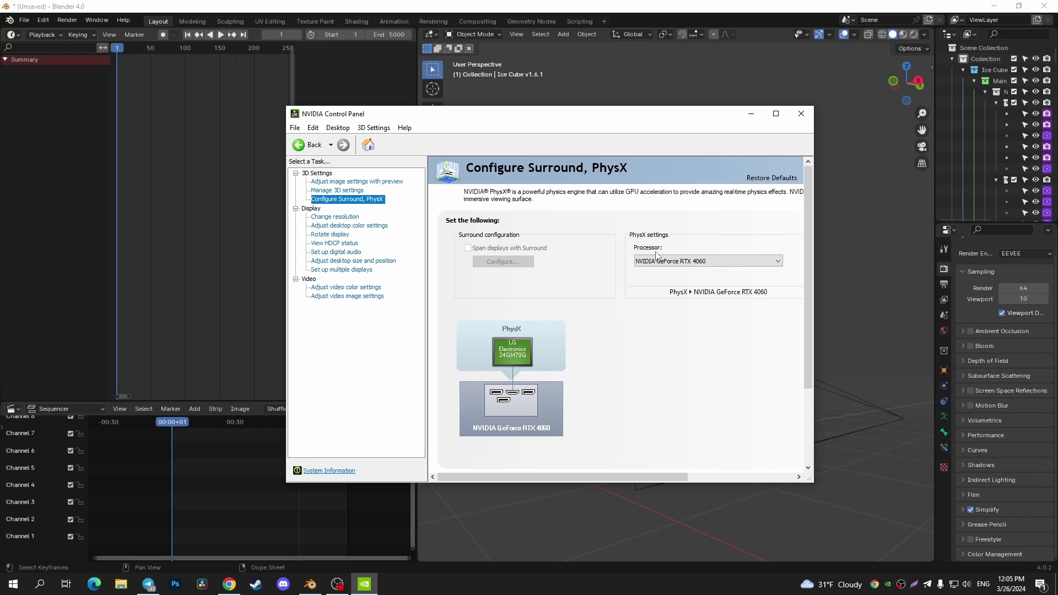
pyautogui.click(671, 262)
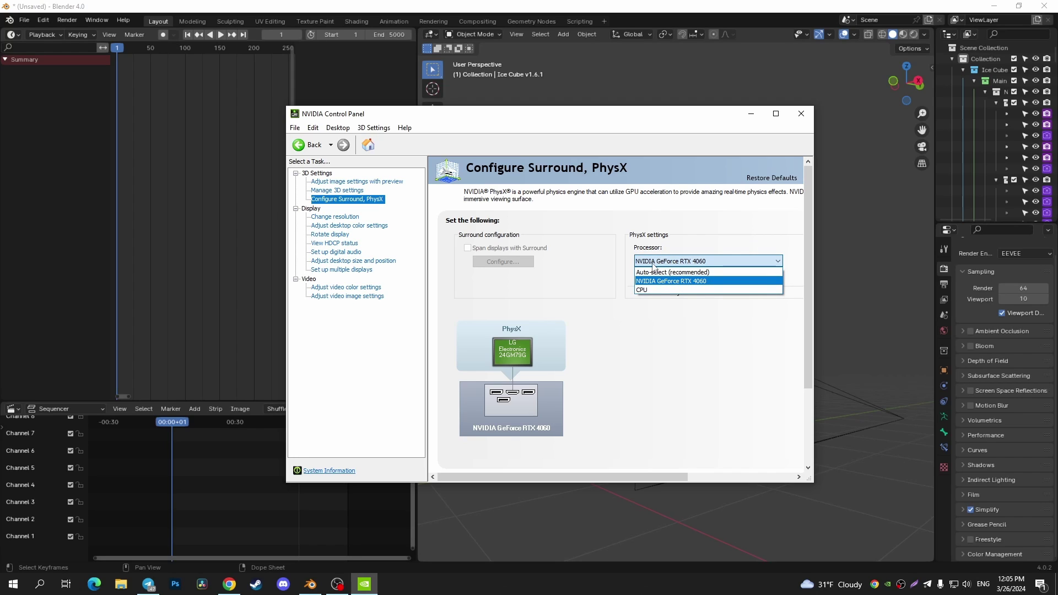
pyautogui.click(687, 282)
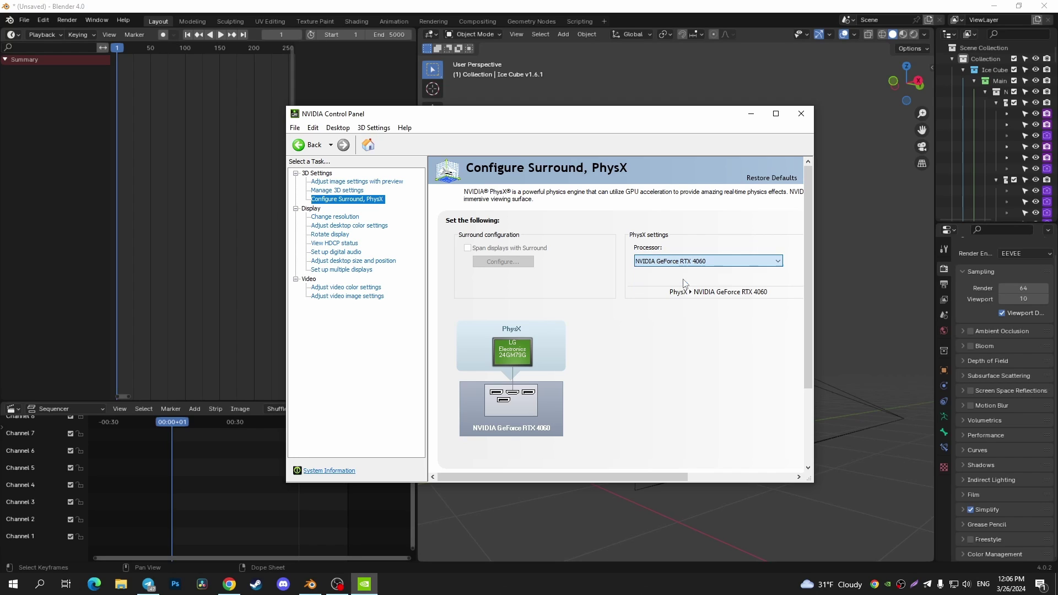
# Move from the image settings preview page to Manage 3D settings
pyautogui.click(334, 184)
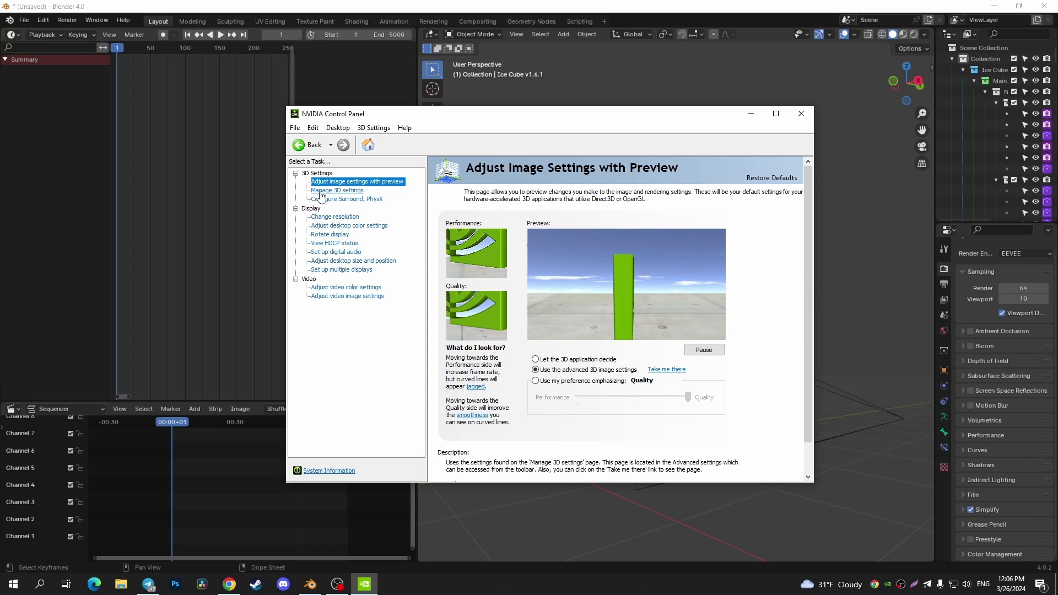
pyautogui.click(364, 192)
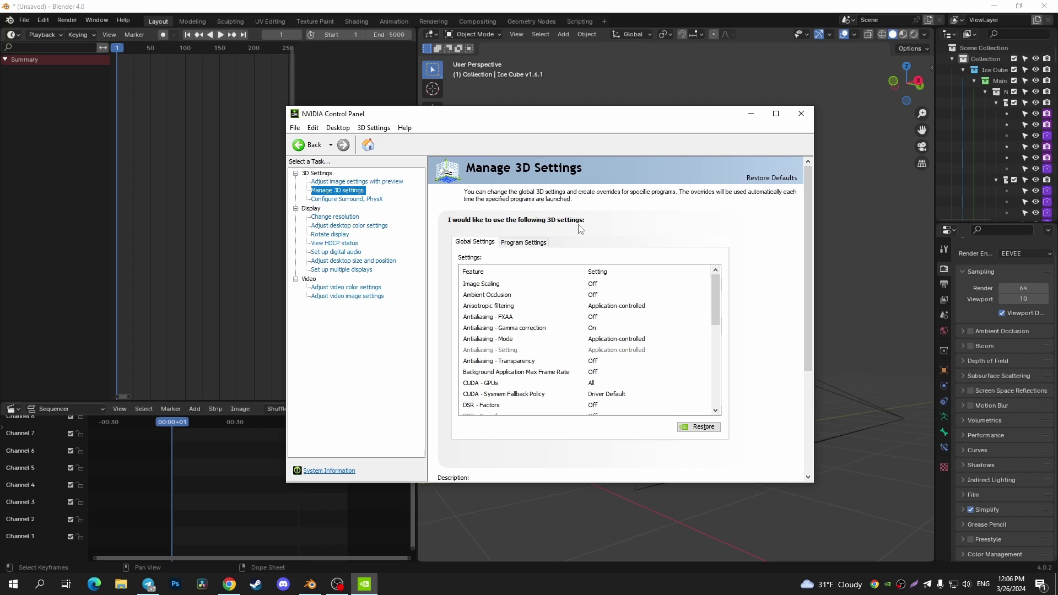
# Select Blender (blender.exe) as the program under Program Settings
pyautogui.click(529, 241)
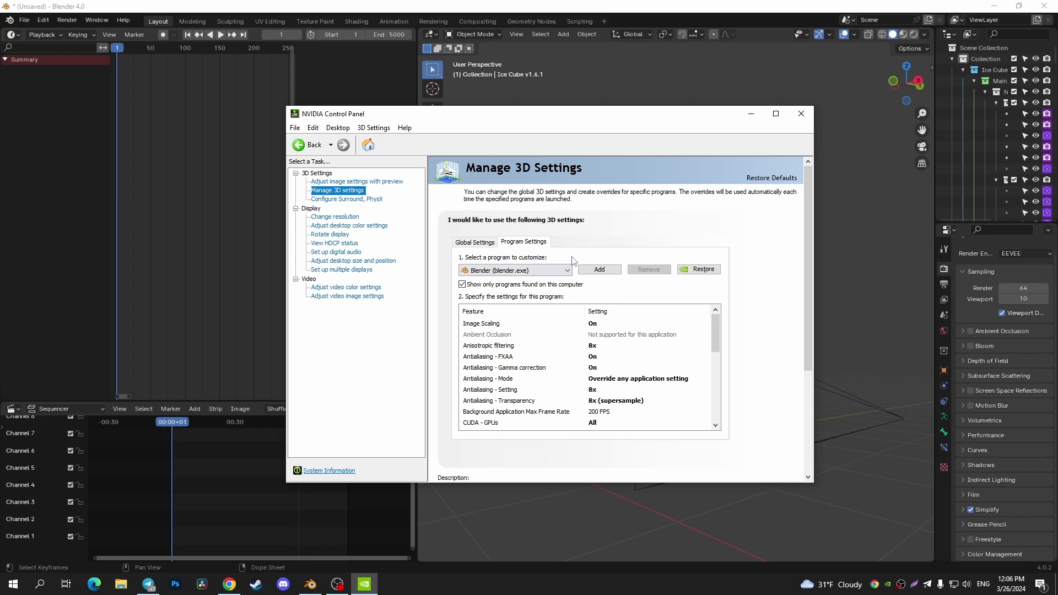
pyautogui.click(537, 270)
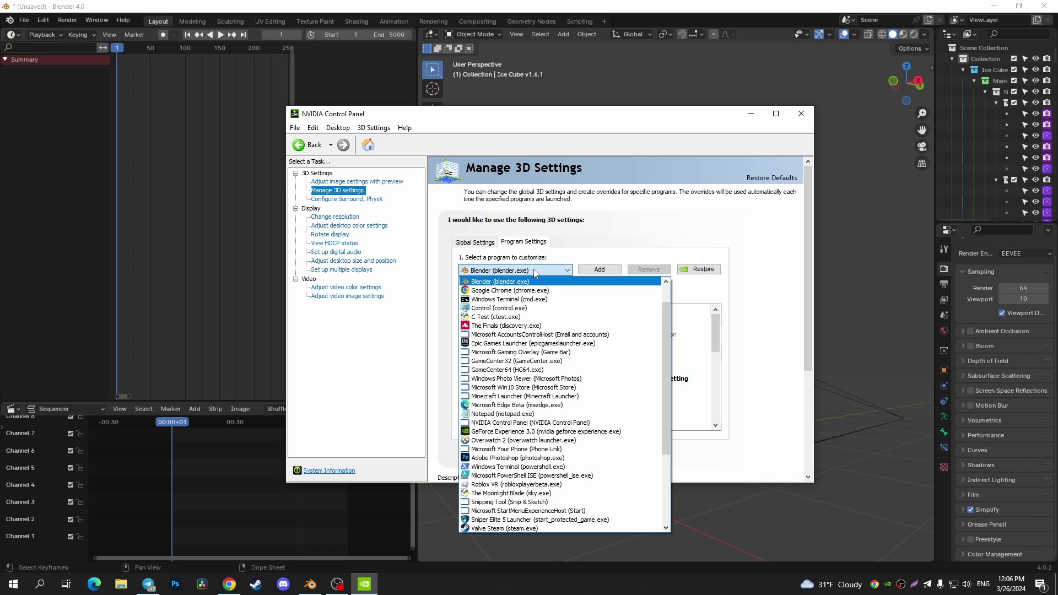
pyautogui.scroll(1, 547, 291)
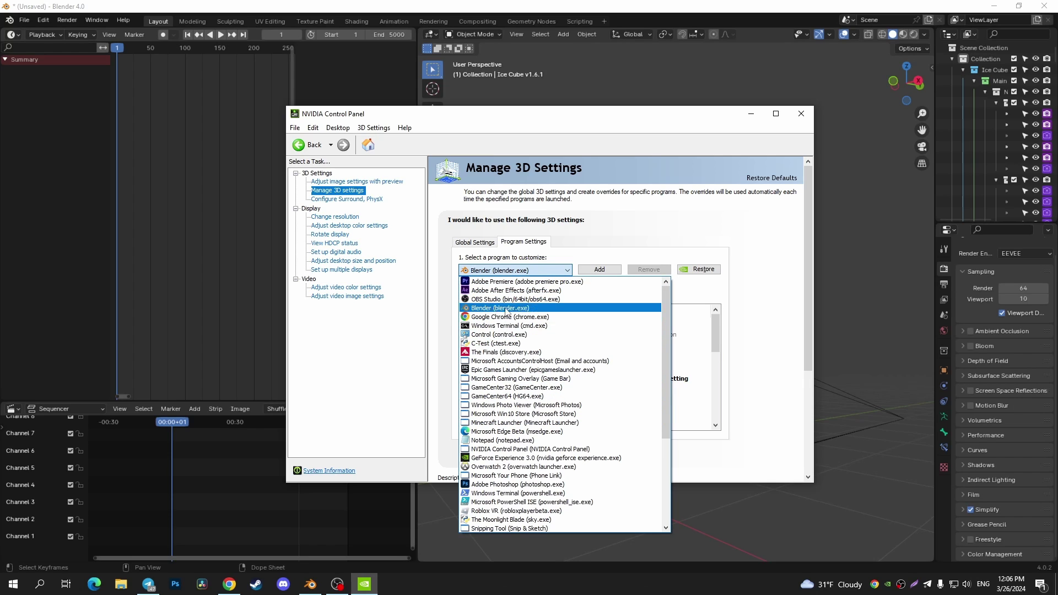
pyautogui.click(543, 271)
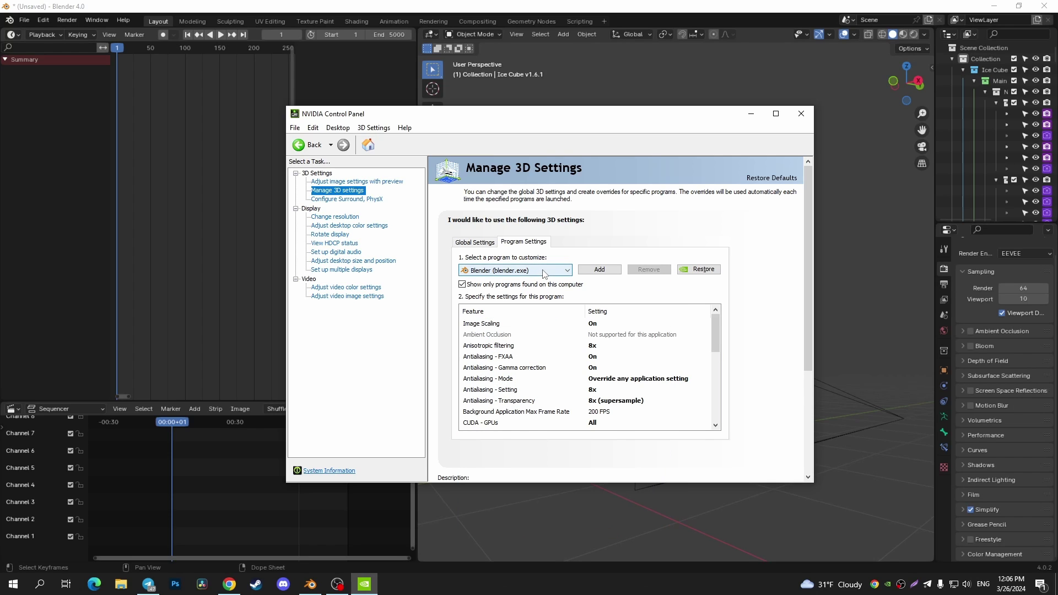
pyautogui.click(544, 271)
pyautogui.scroll(-1, 544, 330)
pyautogui.click(544, 271)
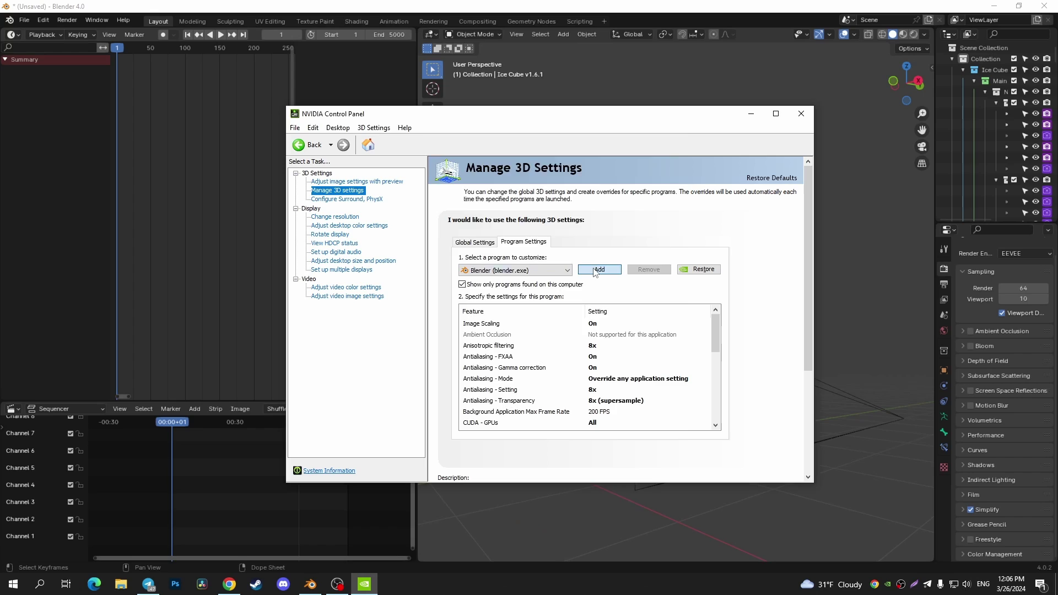
# Open the Add program dialog and its file browser, then cancel back to Blender's settings
pyautogui.click(594, 271)
pyautogui.click(471, 331)
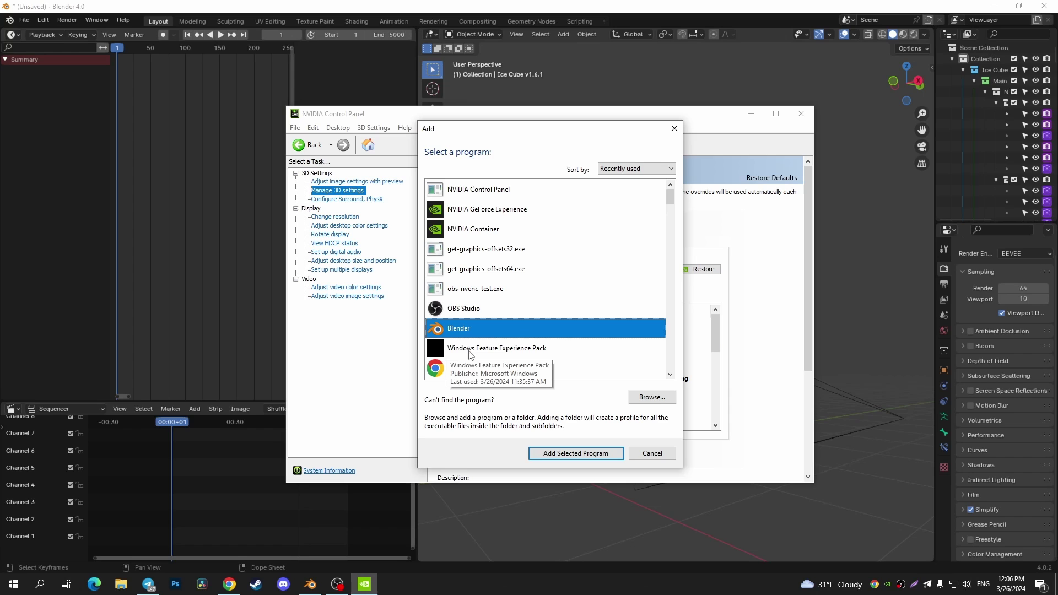
pyautogui.click(651, 397)
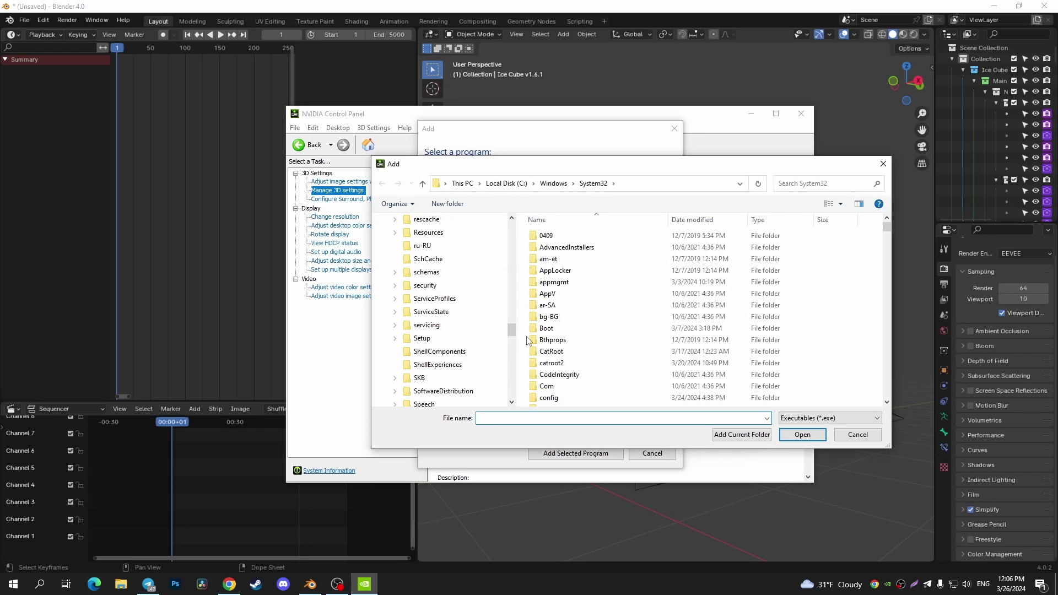
pyautogui.click(553, 183)
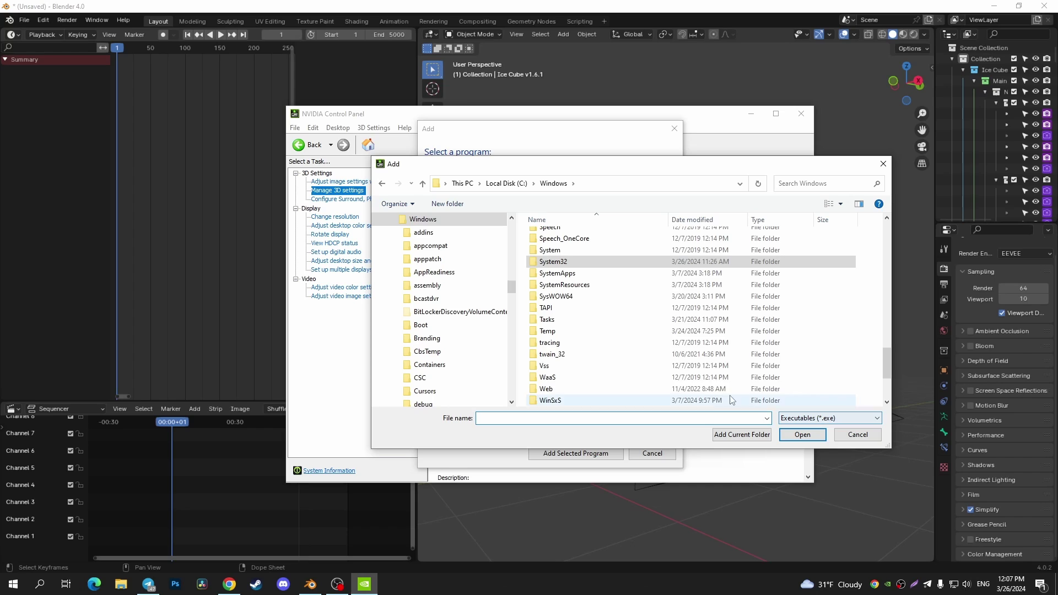
pyautogui.press('Escape')
pyautogui.press('Escape')
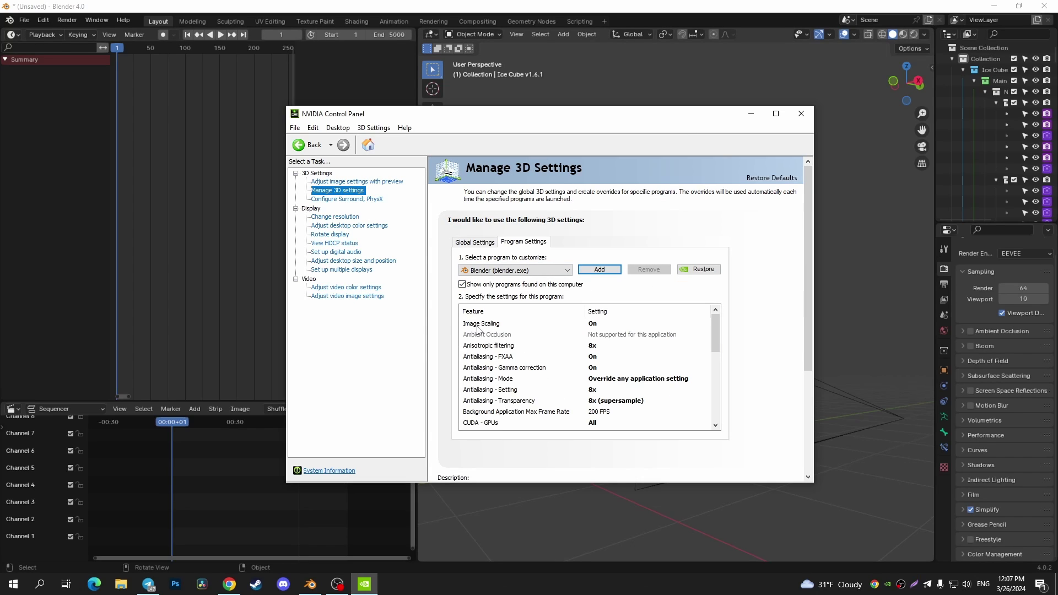
pyautogui.click(606, 328)
pyautogui.click(460, 346)
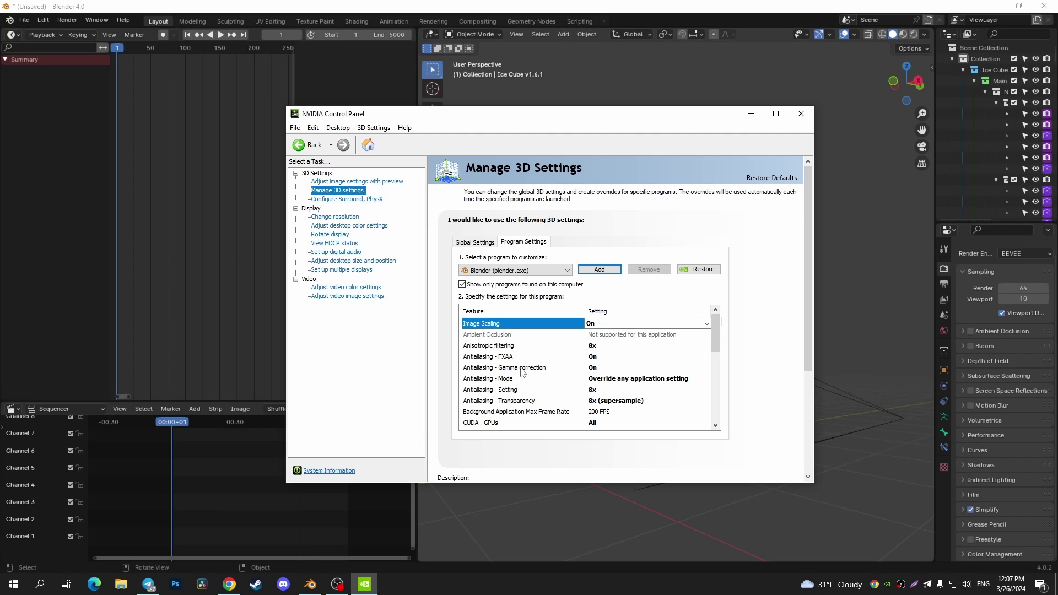
pyautogui.click(595, 369)
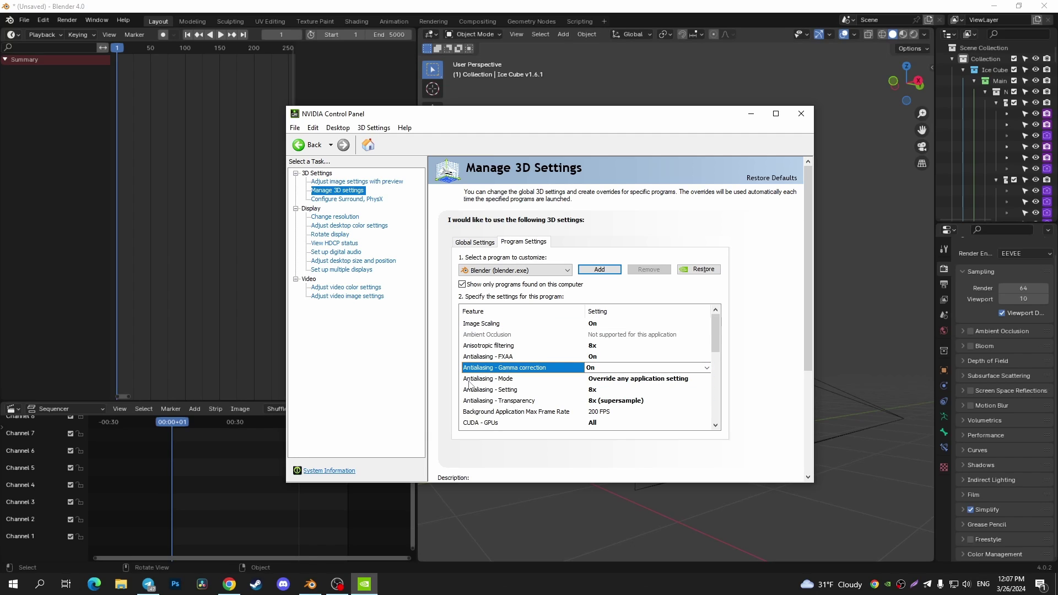
pyautogui.click(624, 383)
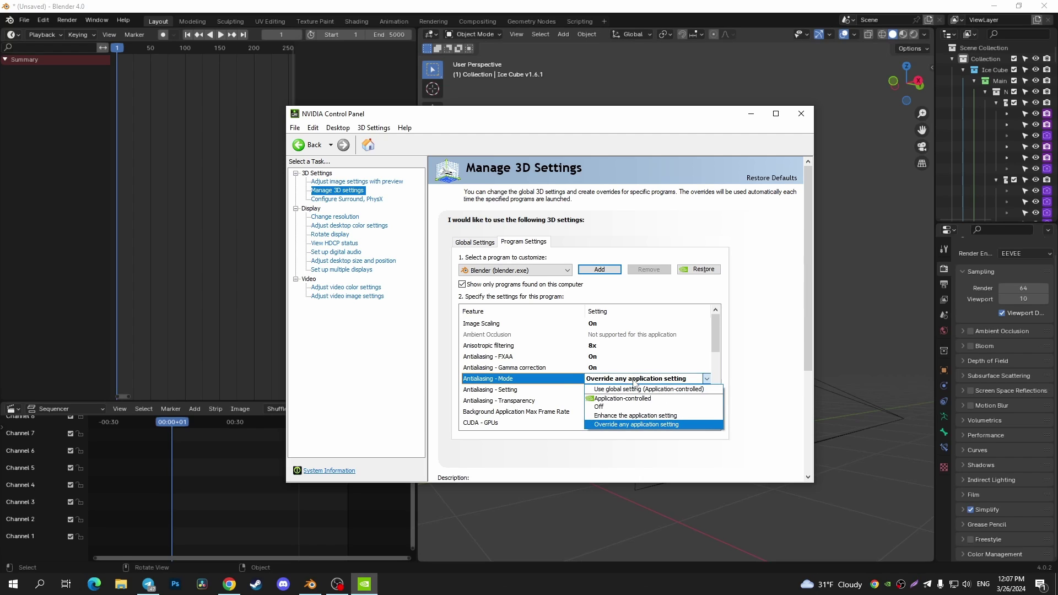
pyautogui.click(481, 393)
pyautogui.click(529, 393)
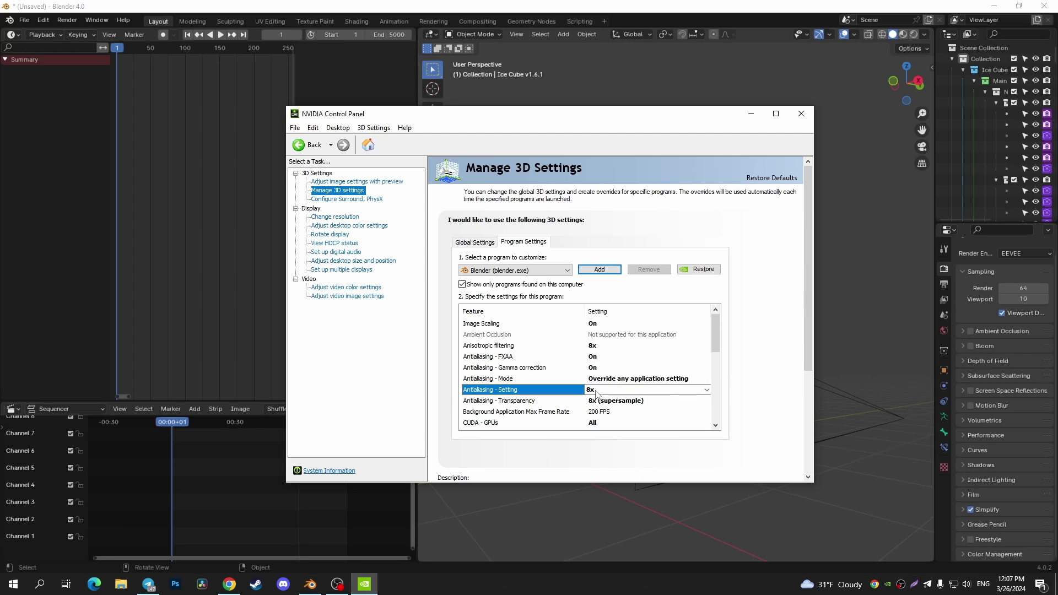
pyautogui.click(469, 405)
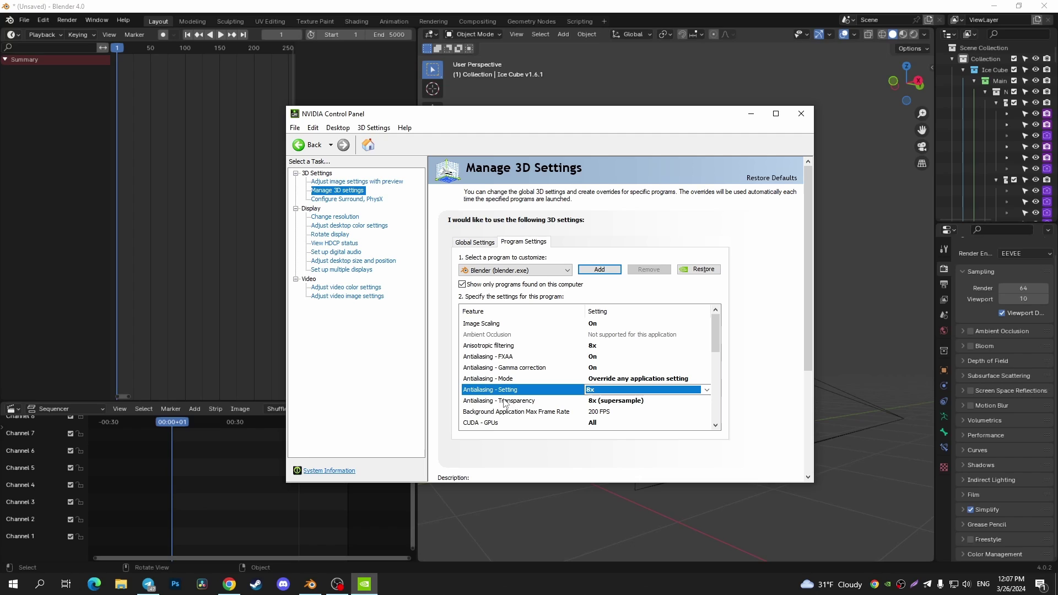
pyautogui.click(597, 404)
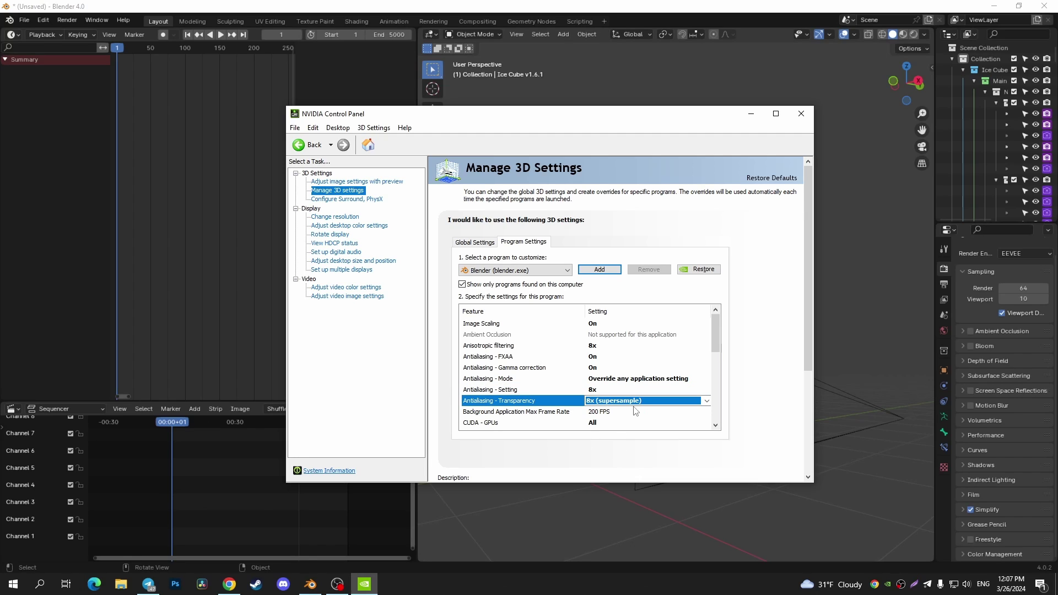
pyautogui.scroll(-2, 492, 352)
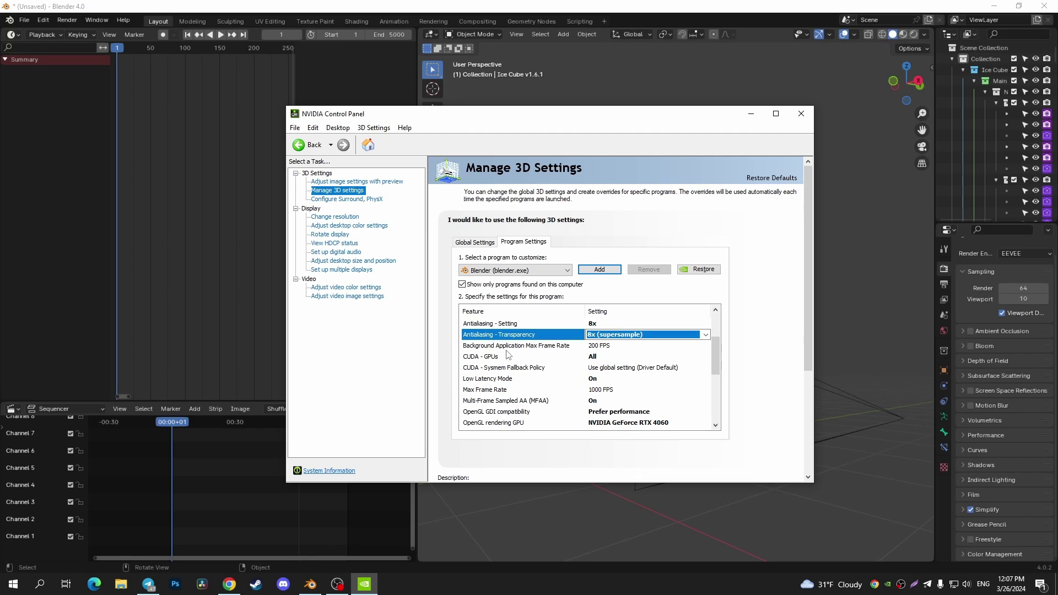
pyautogui.click(610, 346)
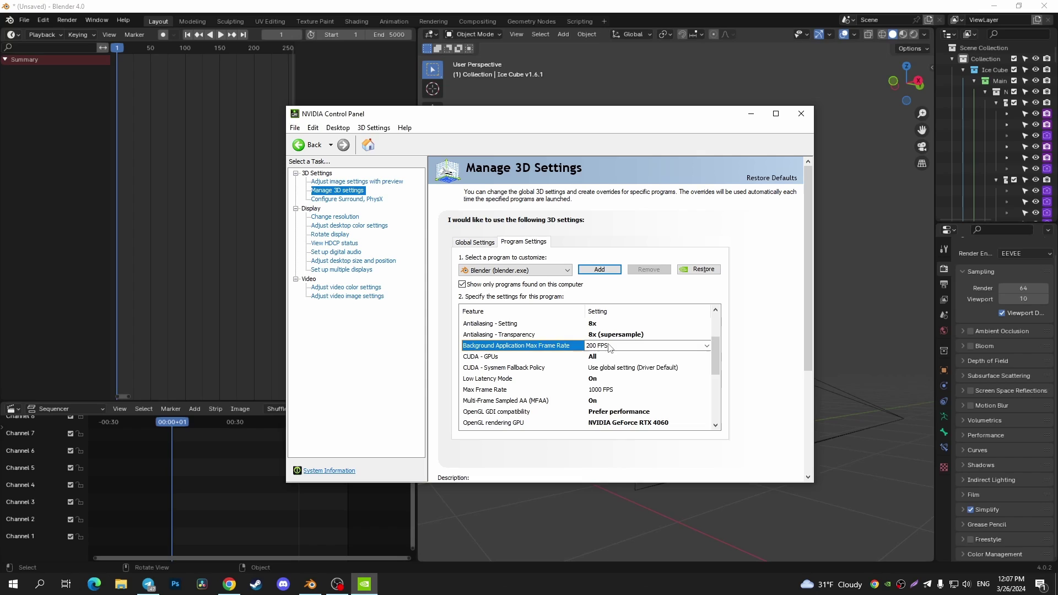
pyautogui.click(748, 460)
pyautogui.click(603, 391)
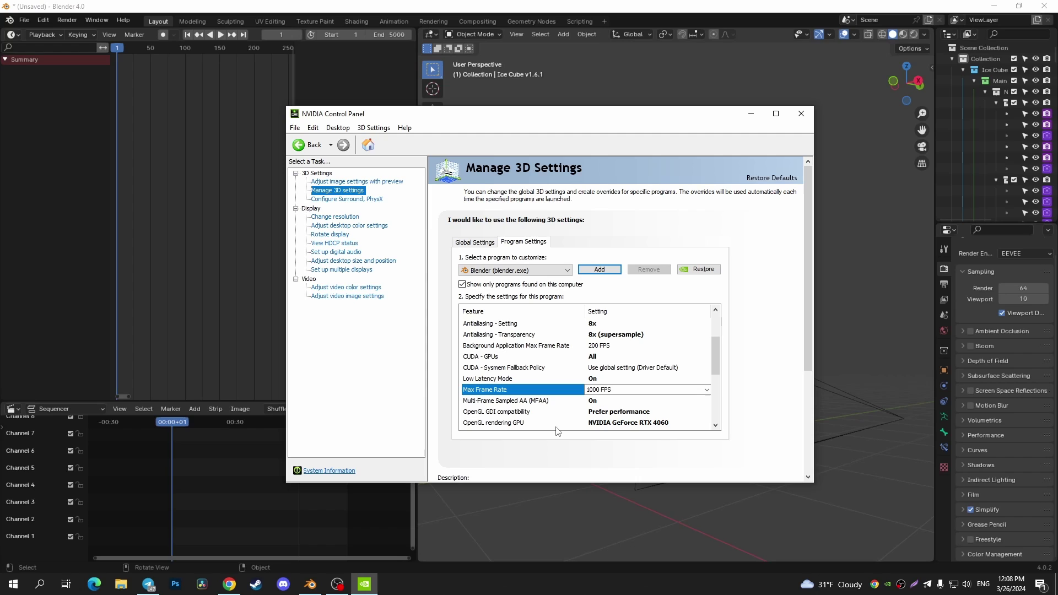
pyautogui.click(616, 423)
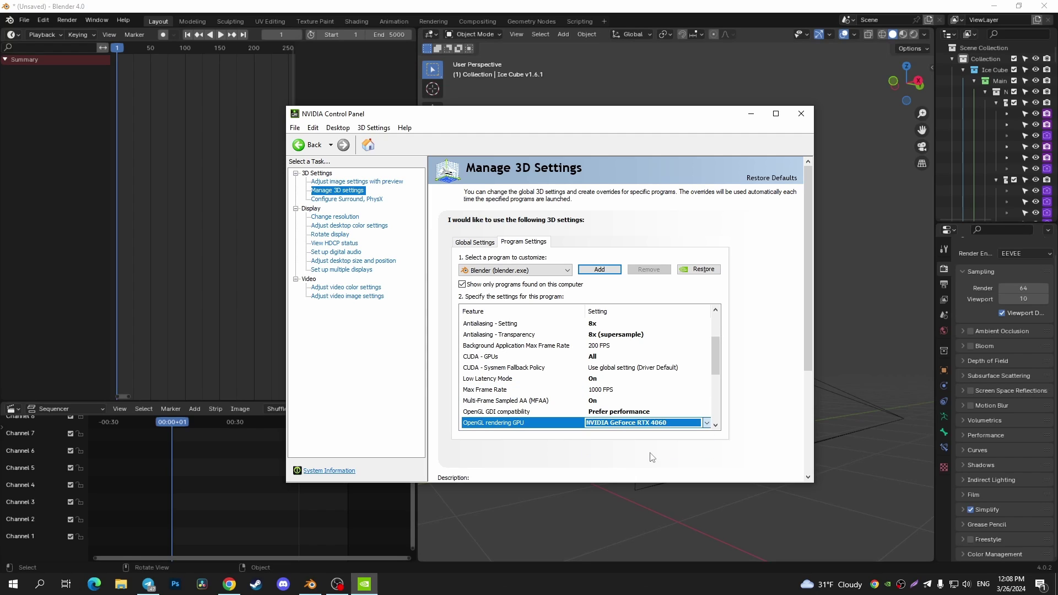
pyautogui.scroll(-2, 498, 375)
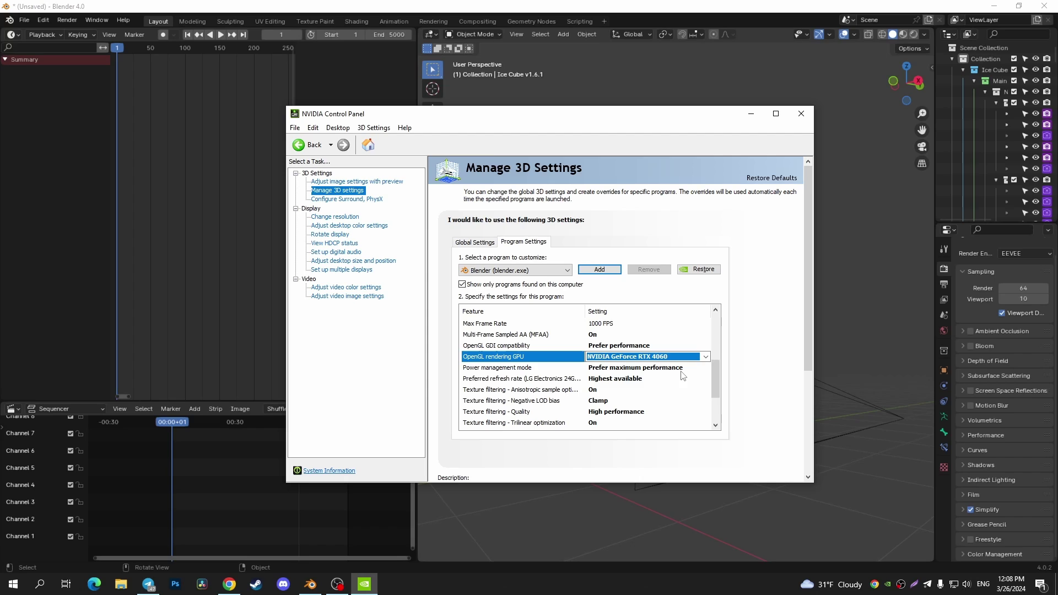
# Keep Blender's preferred refresh rate at Highest available, then close NVIDIA Control Panel
pyautogui.click(582, 379)
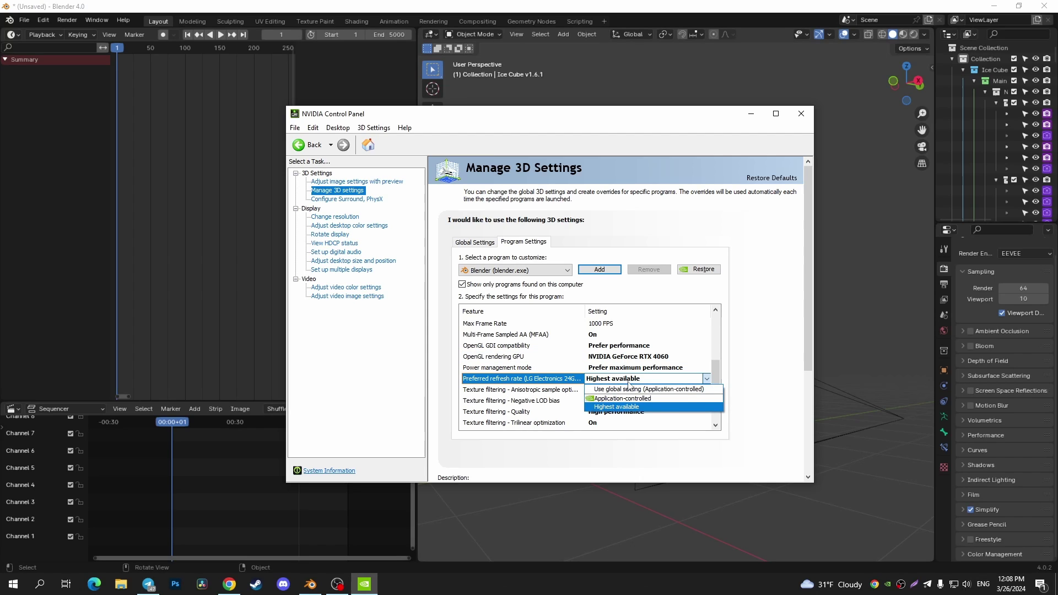
pyautogui.click(493, 398)
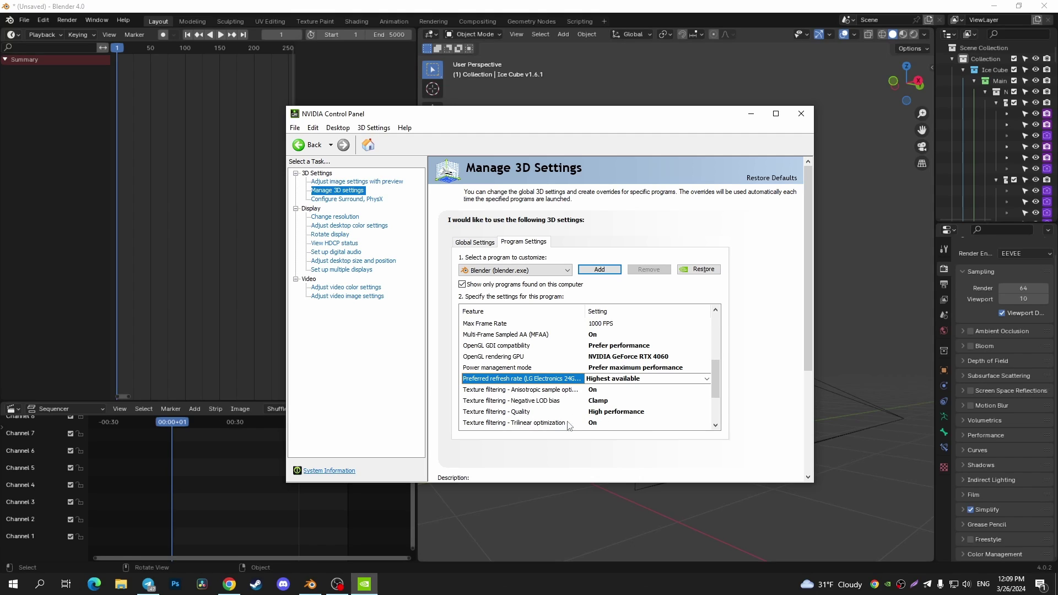
pyautogui.scroll(-1, 482, 408)
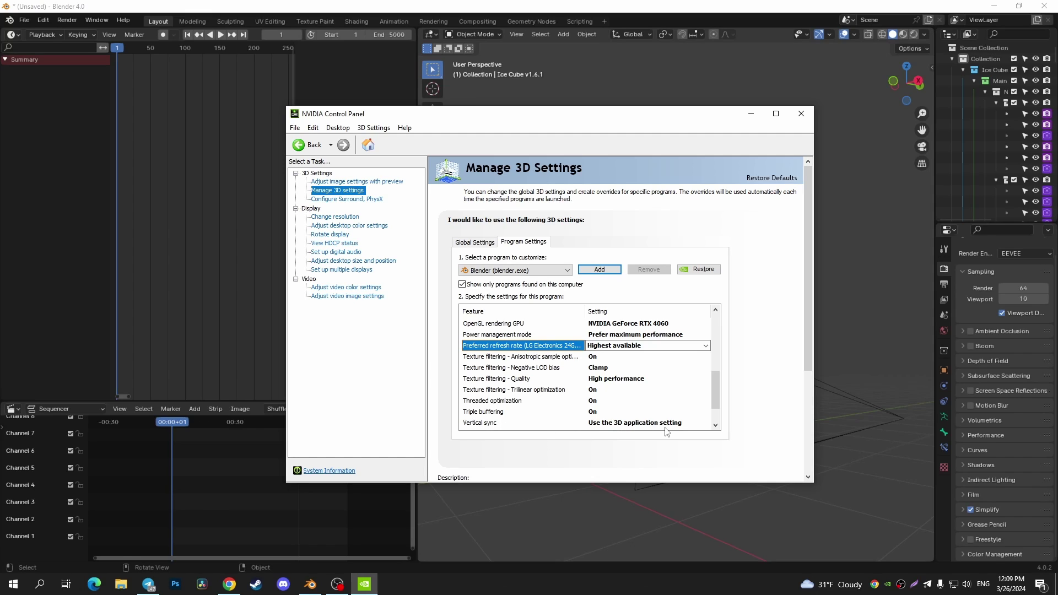
pyautogui.scroll(-1, 668, 432)
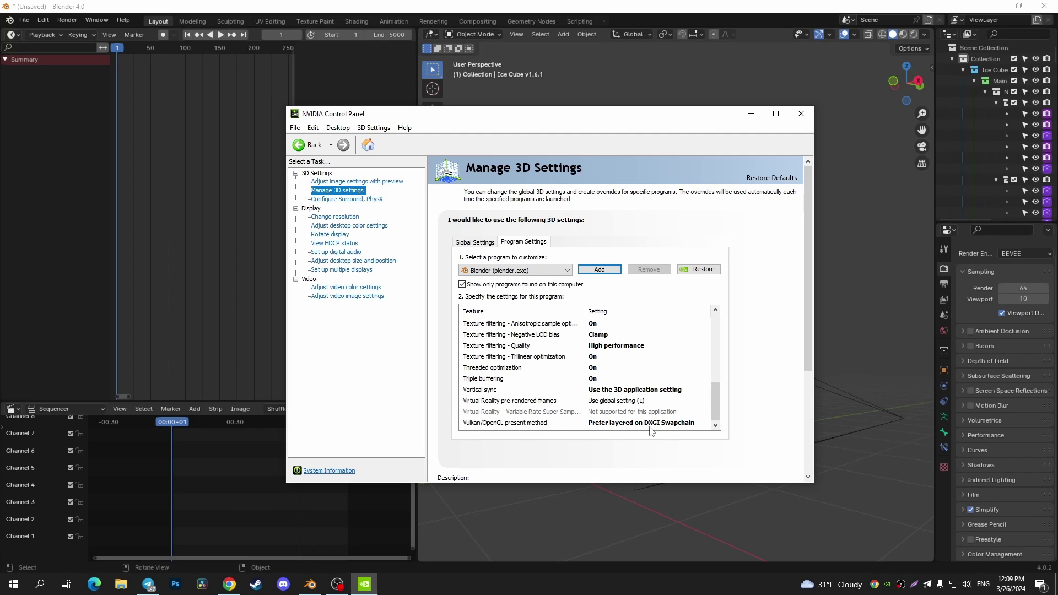
pyautogui.click(806, 116)
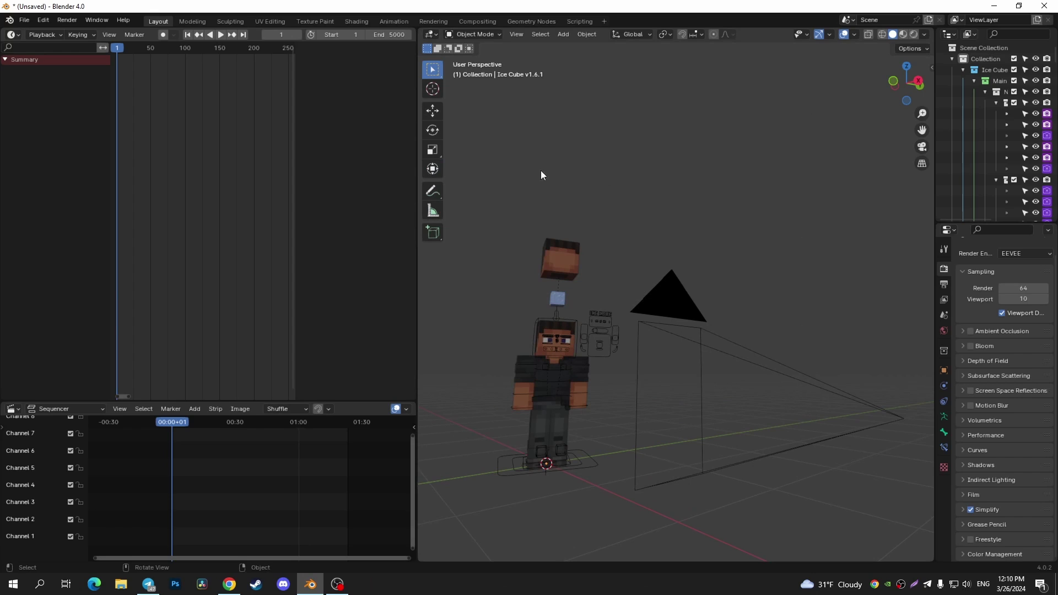
# Set Cycles Render Devices to CUDA/OptiX on the RTX 4060 in Blender's Preferences > System
pyautogui.click(40, 20)
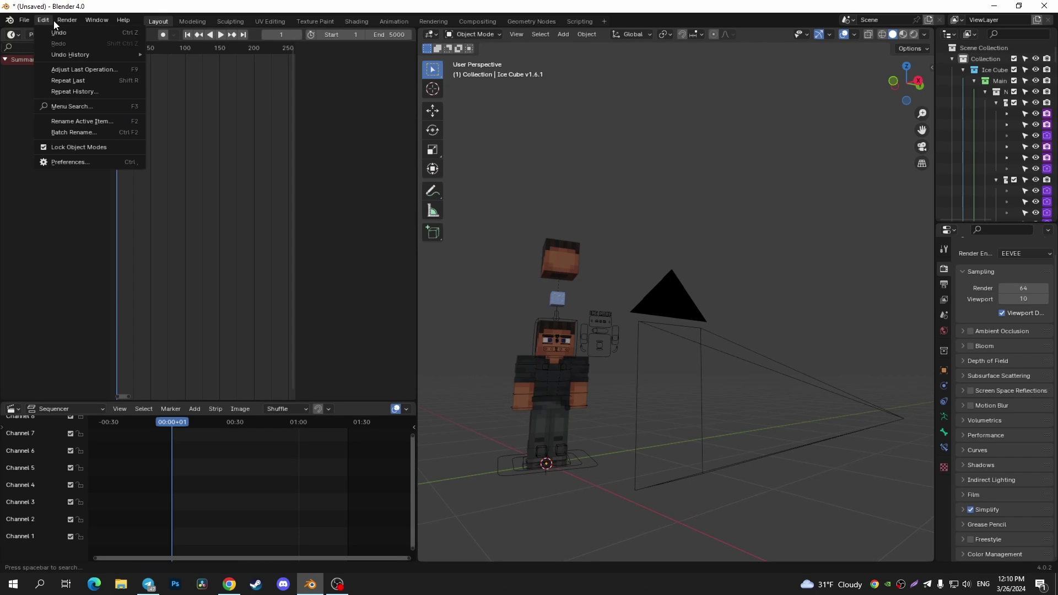
pyautogui.click(83, 162)
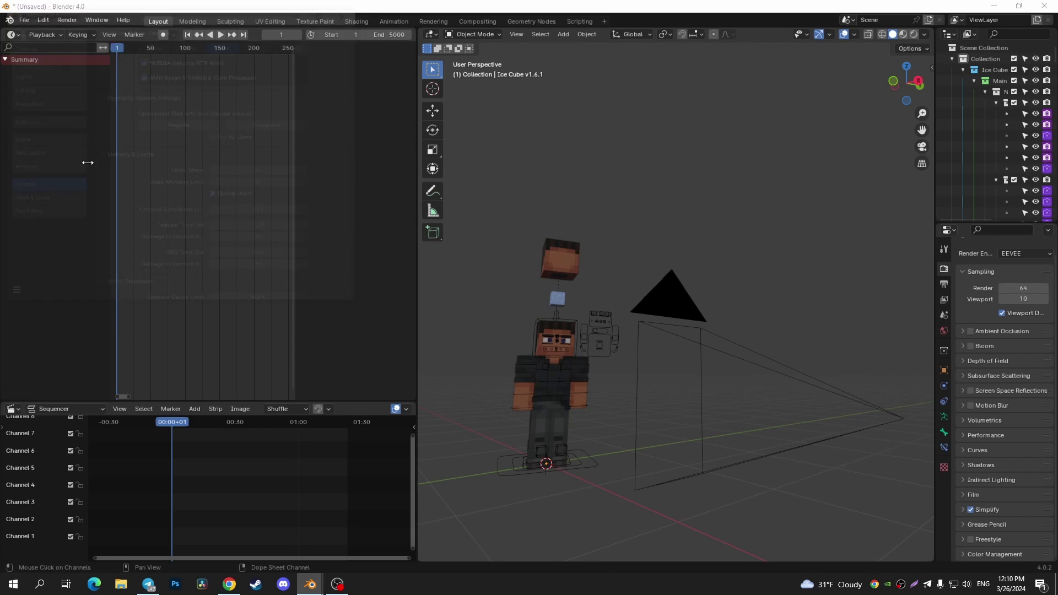
pyautogui.moveTo(116, 15); pyautogui.dragTo(554, 104)
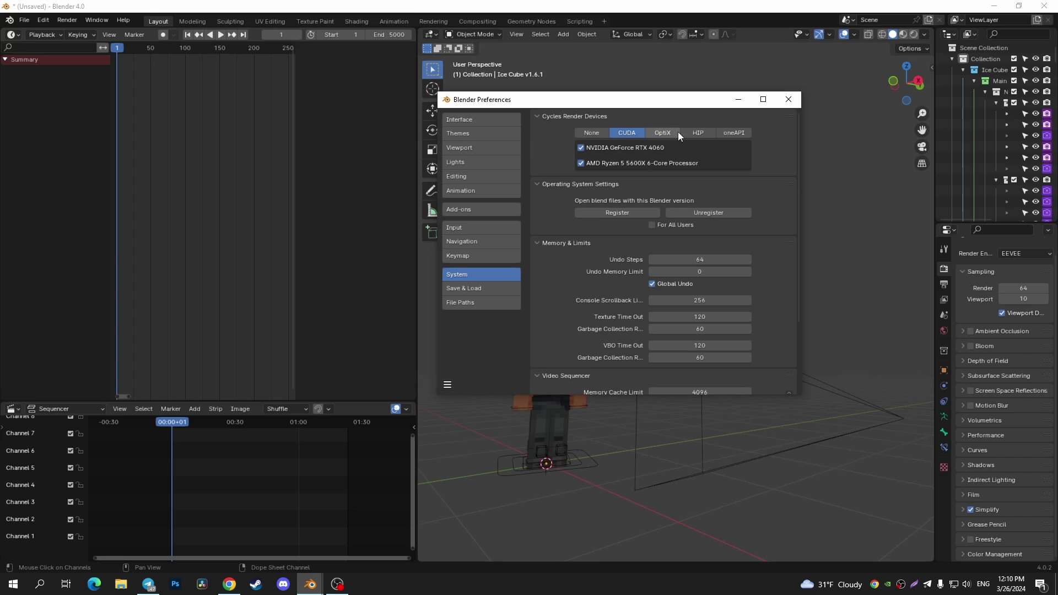
pyautogui.click(673, 133)
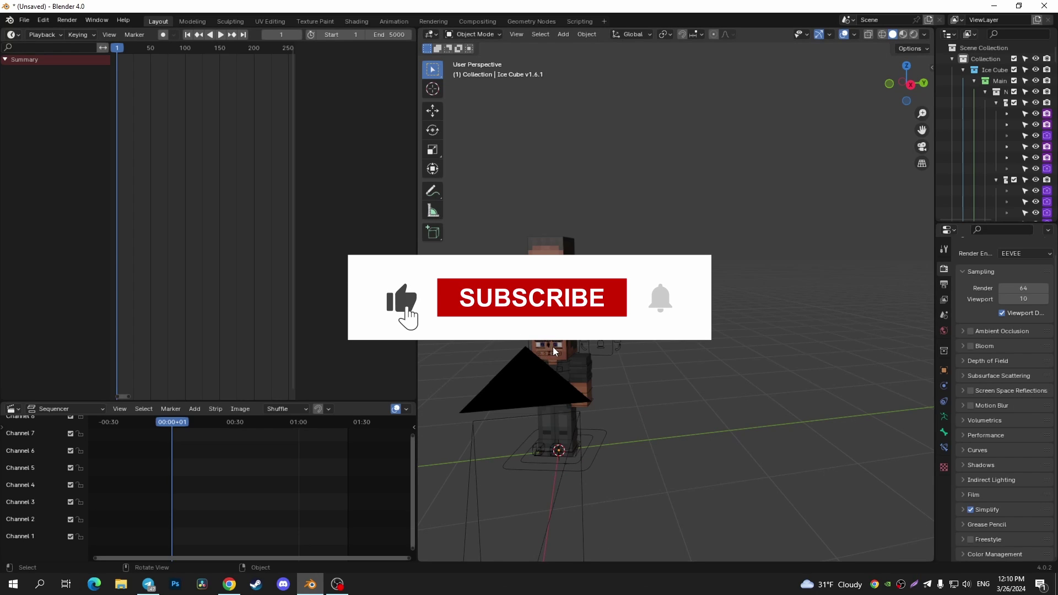
pyautogui.moveTo(614, 358); pyautogui.dragTo(660, 339)
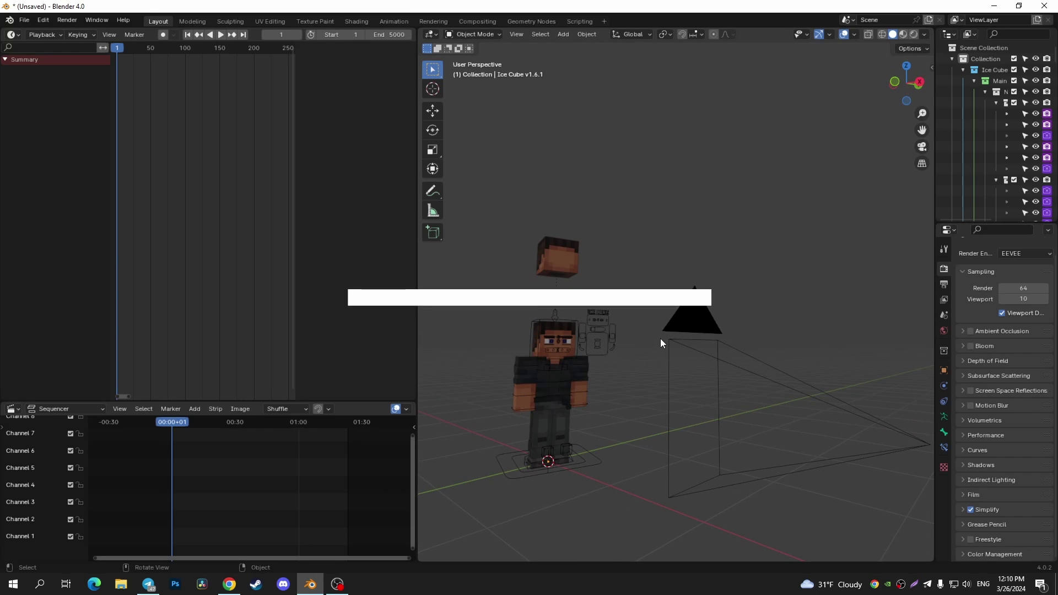